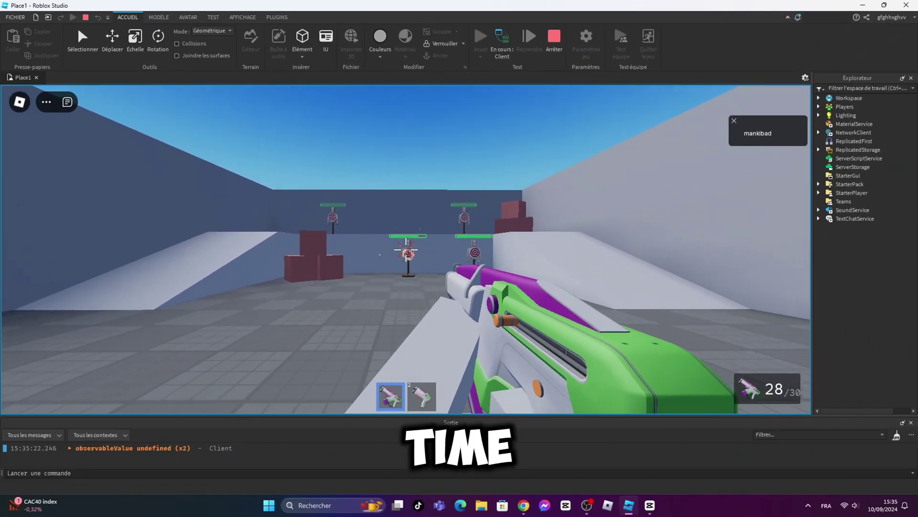
- In the play-test, shoot the practice targets, switching to the second gun and back
click(404, 250)
click(405, 249)
click(405, 249)
click(405, 249)
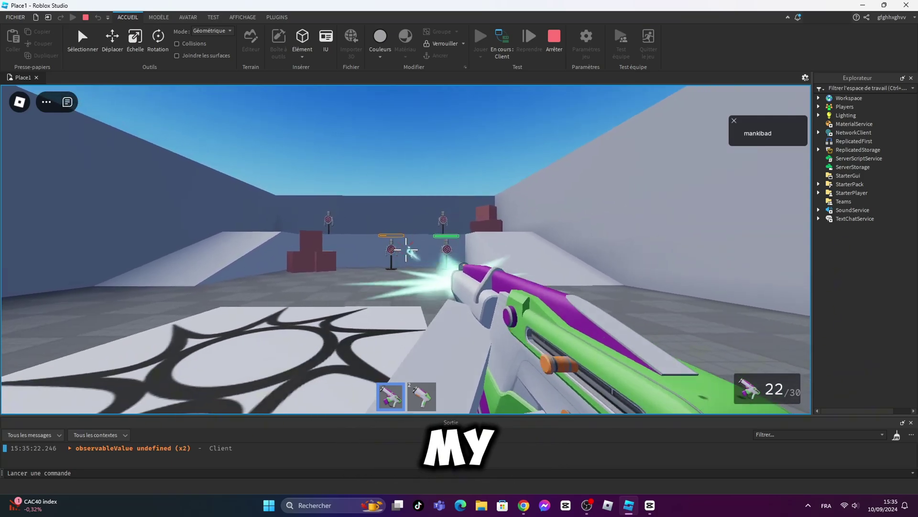
click(405, 249)
click(406, 249)
click(406, 250)
key(2)
click(405, 249)
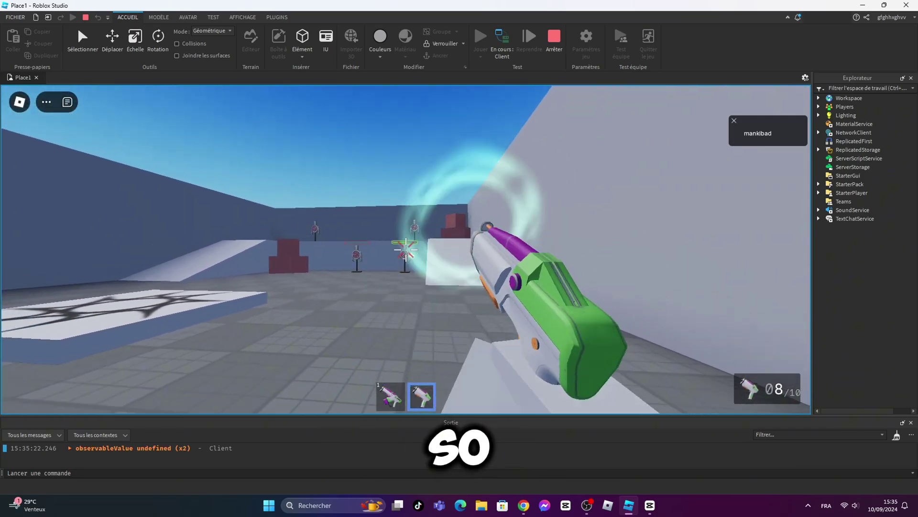
click(405, 249)
key(1)
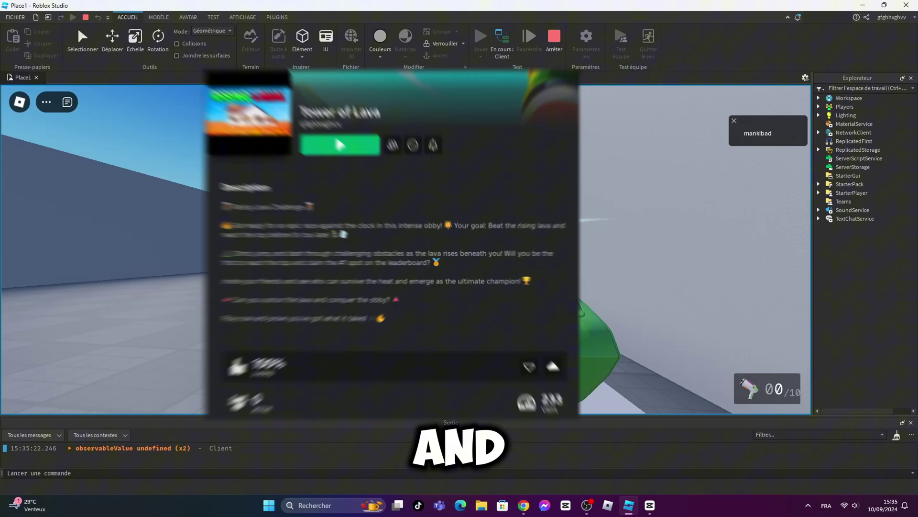
- Keep firing at the targets, reloading the rifle and the second gun
click(405, 249)
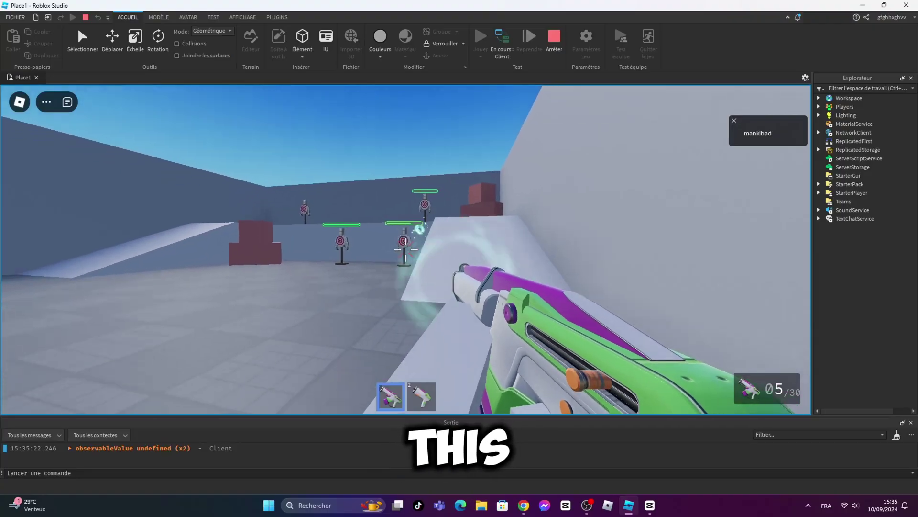
click(406, 249)
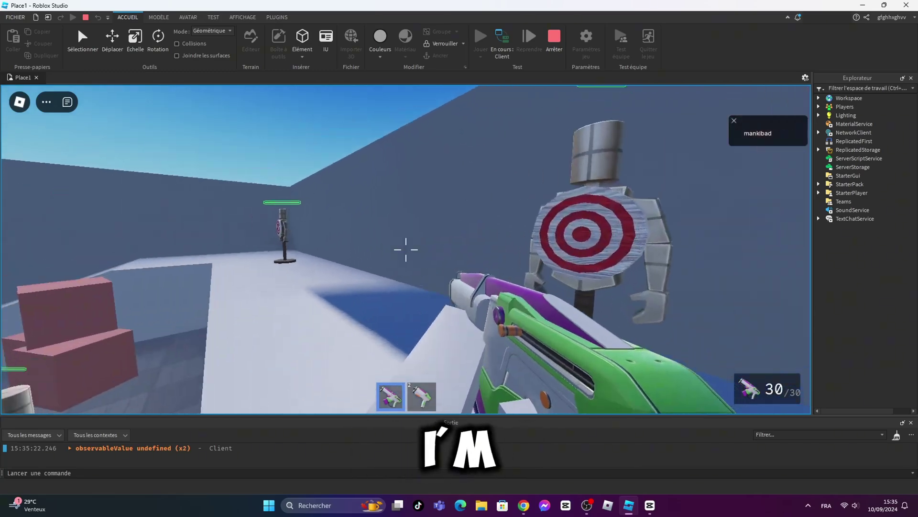
click(405, 249)
click(405, 249)
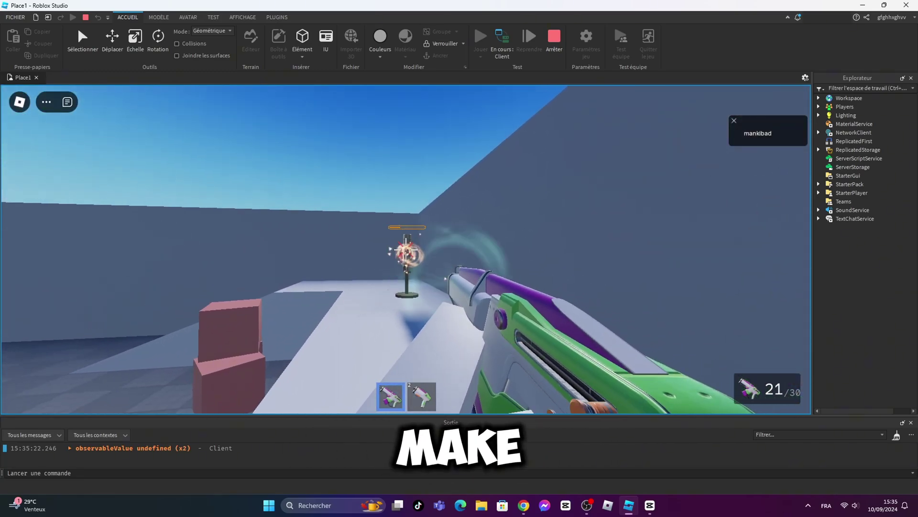
click(405, 249)
click(406, 249)
key(r)
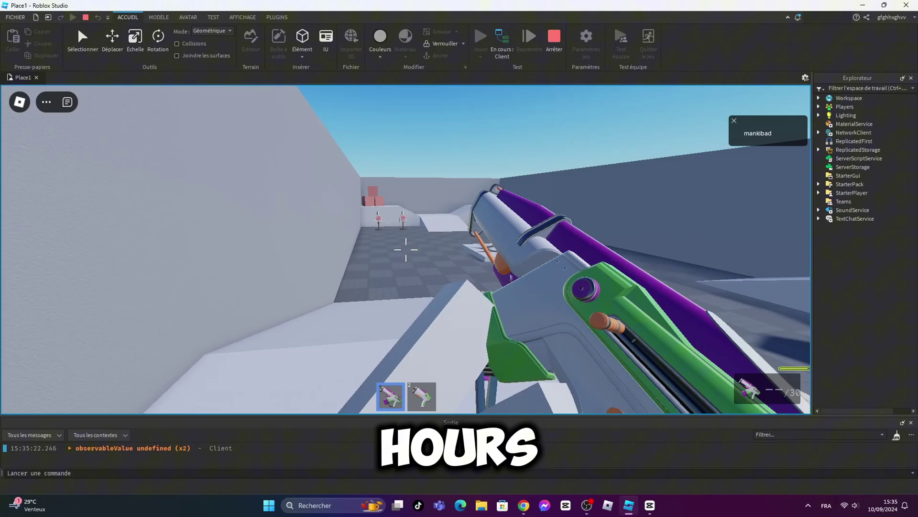
click(405, 249)
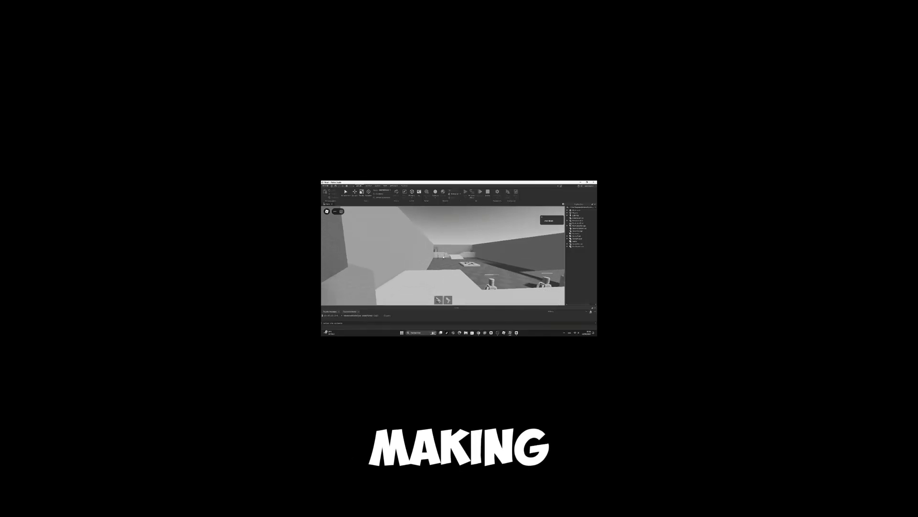
click(443, 256)
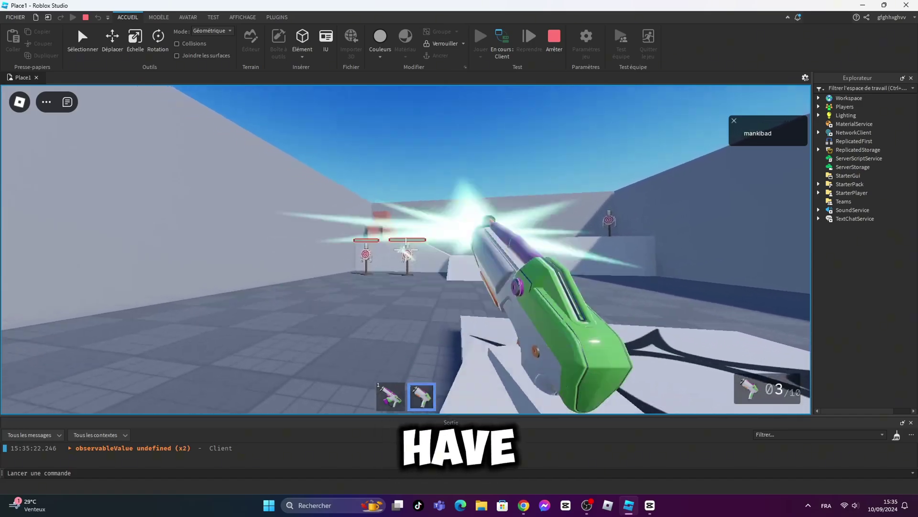
click(406, 249)
key(r)
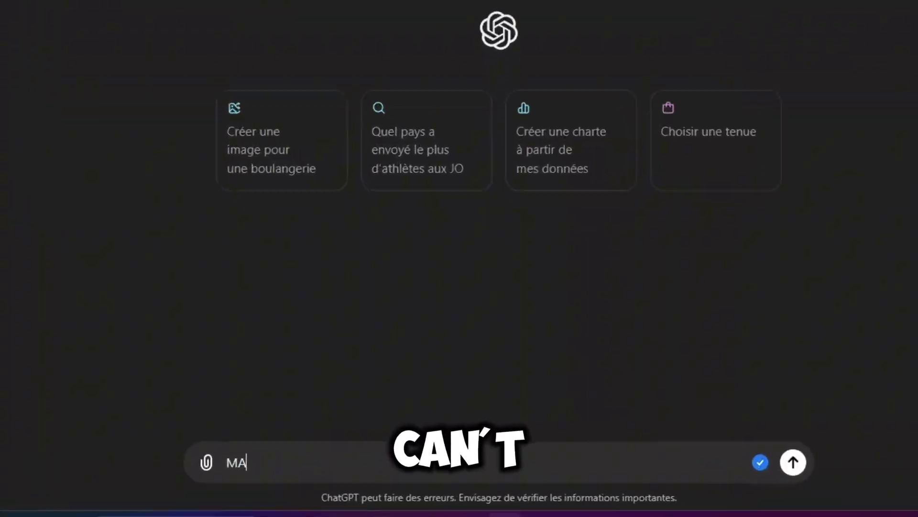
- Send the chat message 'KE ME A GAME RIGHT N' and walk forward
text(KE ME A GAME RIGHT N)
key(Return)
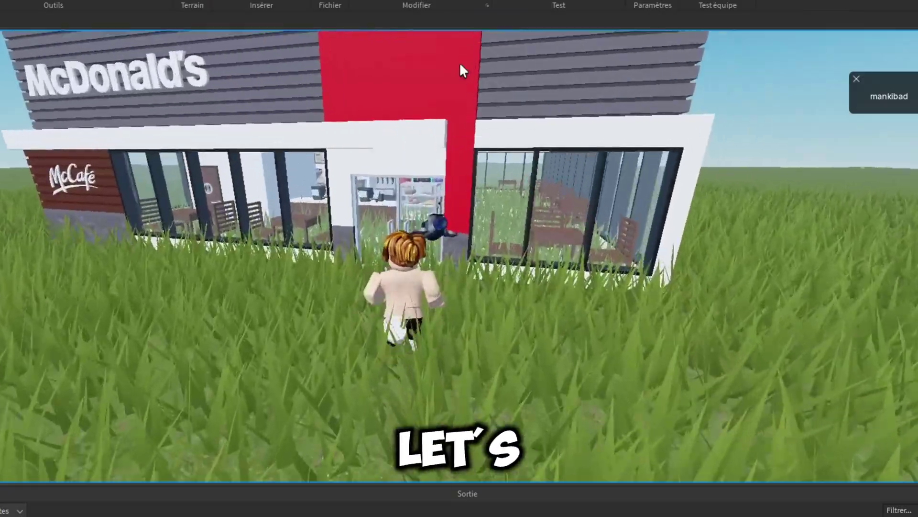
key(w)
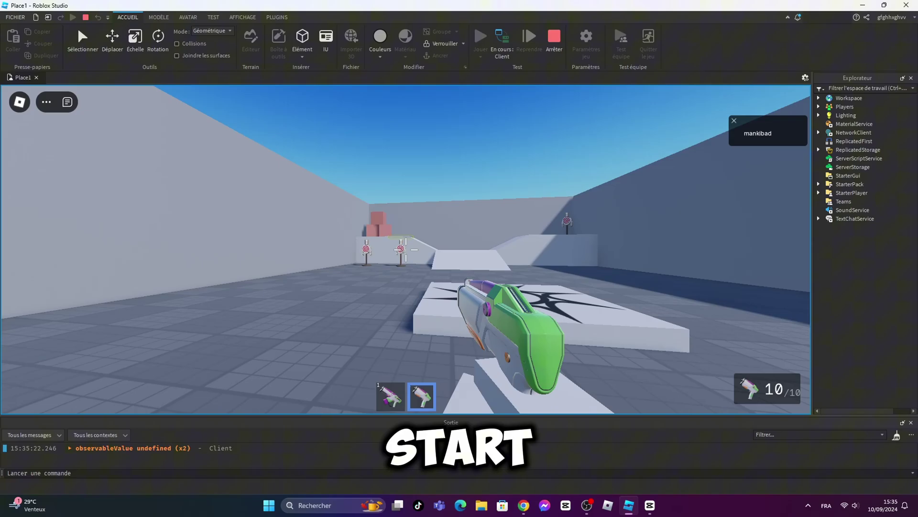
- Fire more bursts at the targets, reloading between them
click(406, 247)
click(406, 247)
click(406, 247)
click(405, 248)
click(406, 247)
click(406, 248)
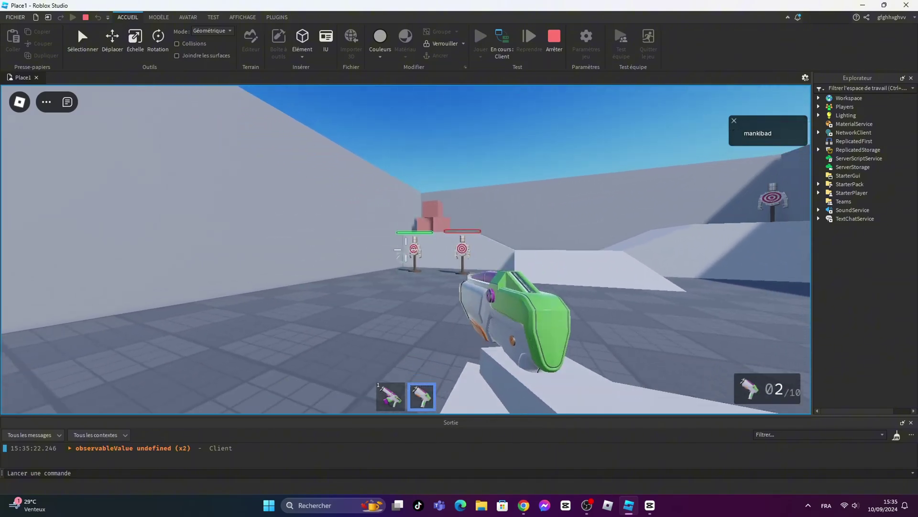
key(r)
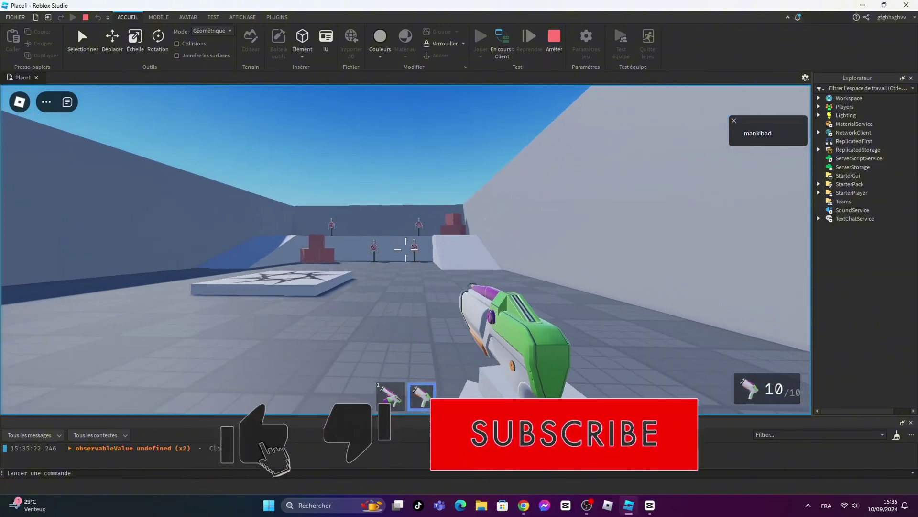
click(405, 249)
click(405, 249)
click(406, 249)
click(406, 249)
click(407, 250)
click(407, 250)
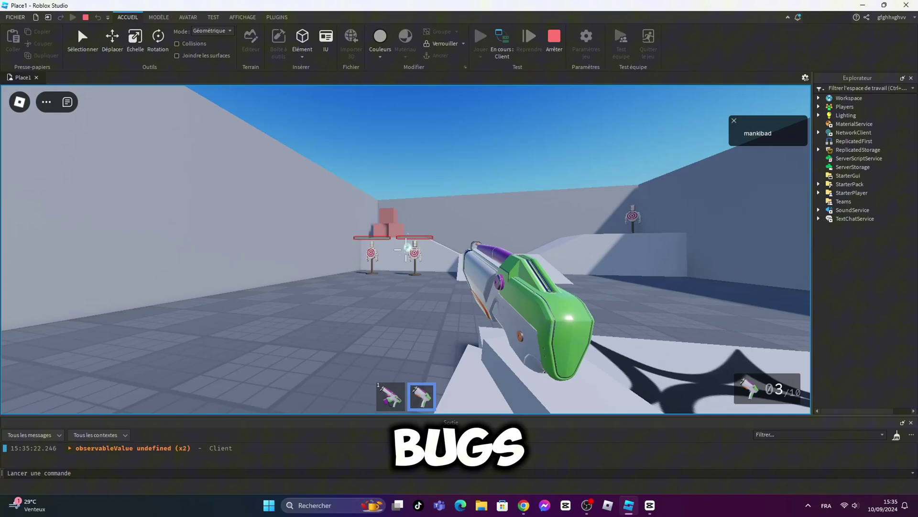
click(406, 249)
key(r)
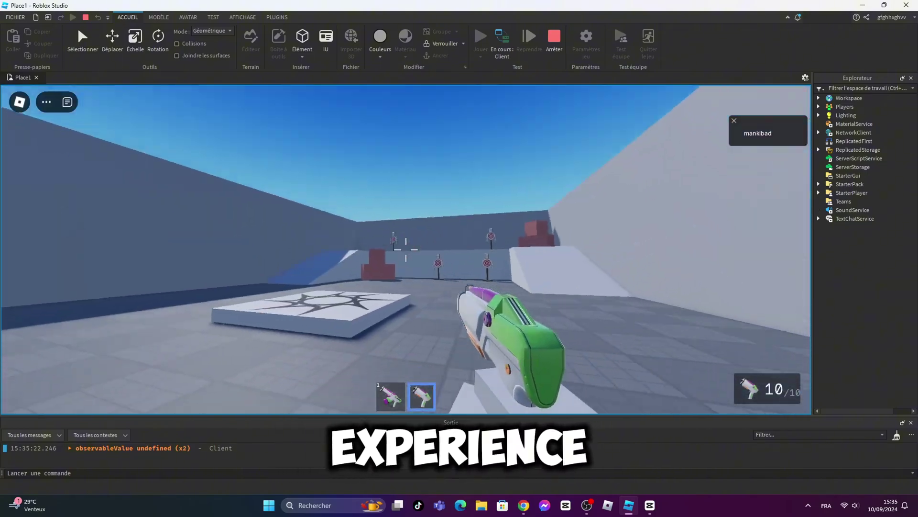
click(405, 249)
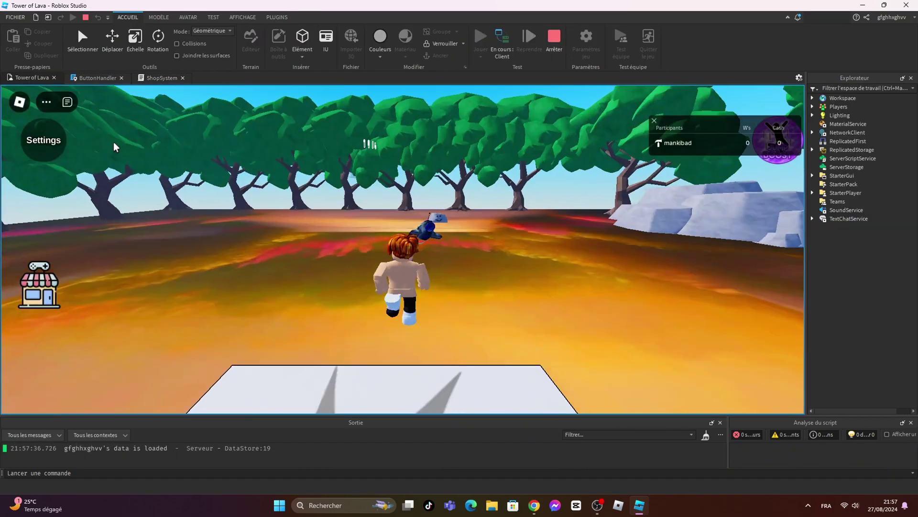
- Buy the burger and the drink in the in-game shop, then close it
click(37, 287)
click(320, 269)
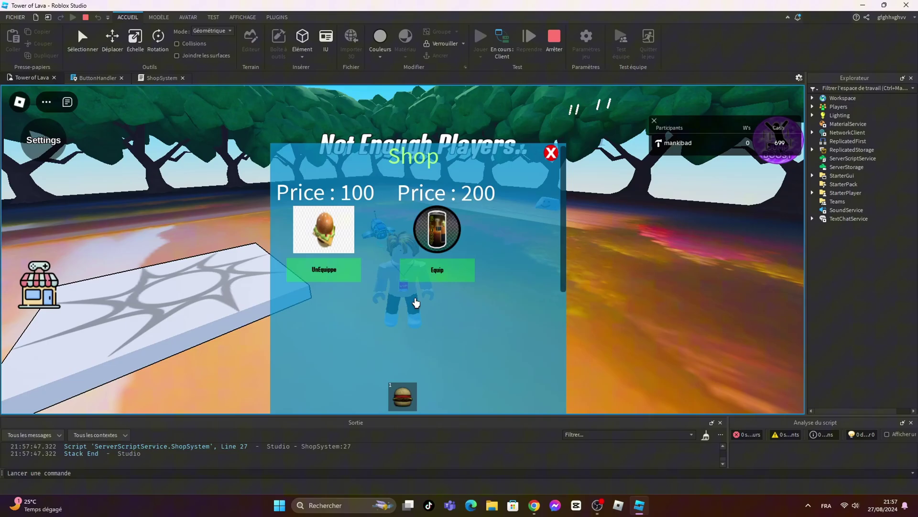
click(437, 269)
click(550, 151)
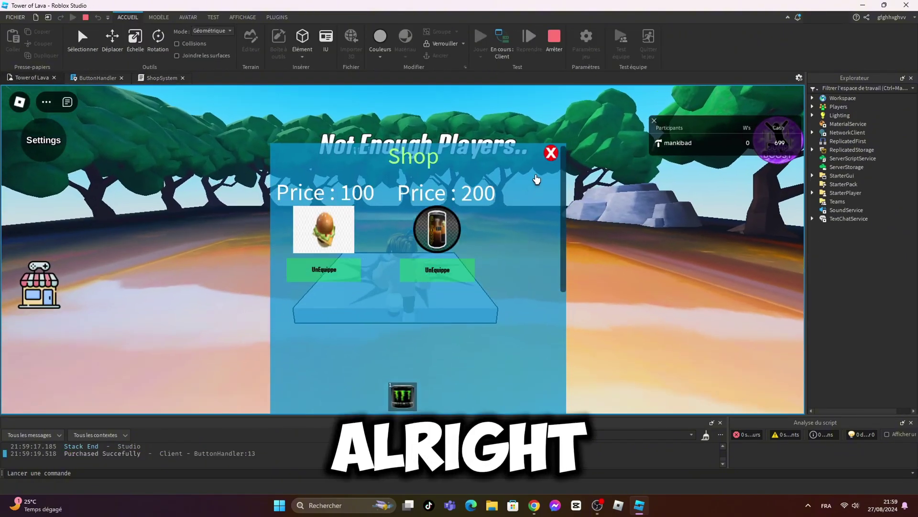
click(550, 152)
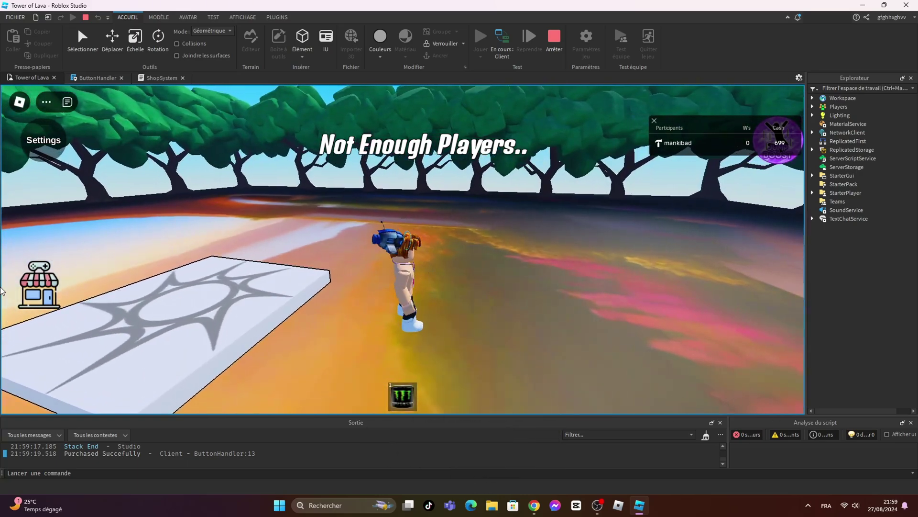
- Equip the drink in place of the burger, close the shop and reopen it
click(46, 294)
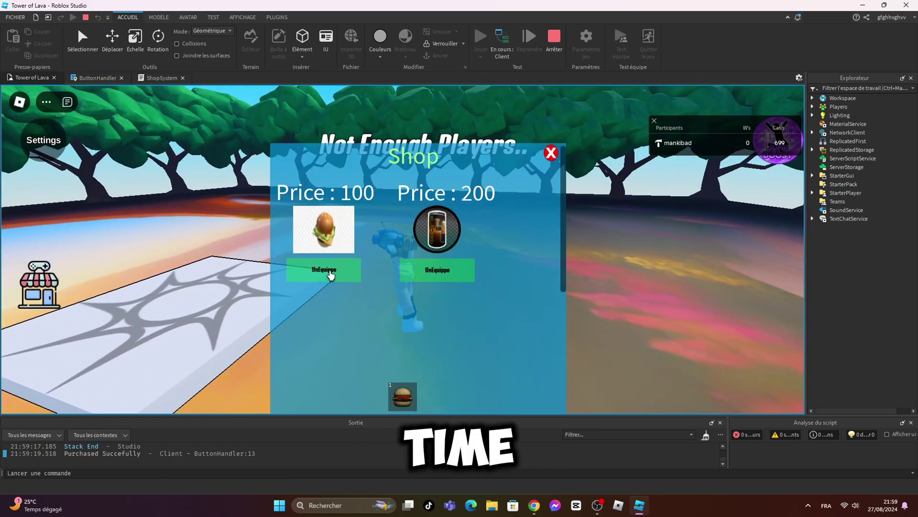
click(431, 269)
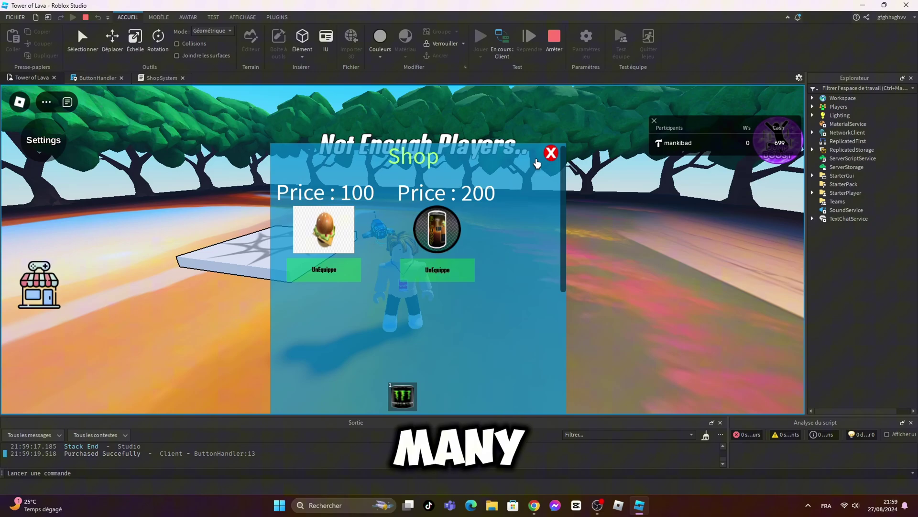
click(550, 152)
click(39, 285)
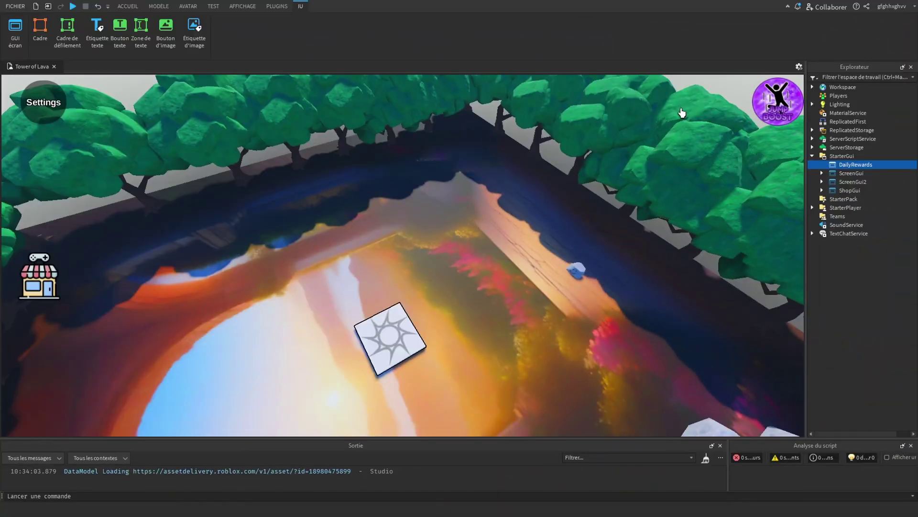
- Add a Frame to DailyRewards and size it into a large top-centre panel
click(879, 164)
click(849, 201)
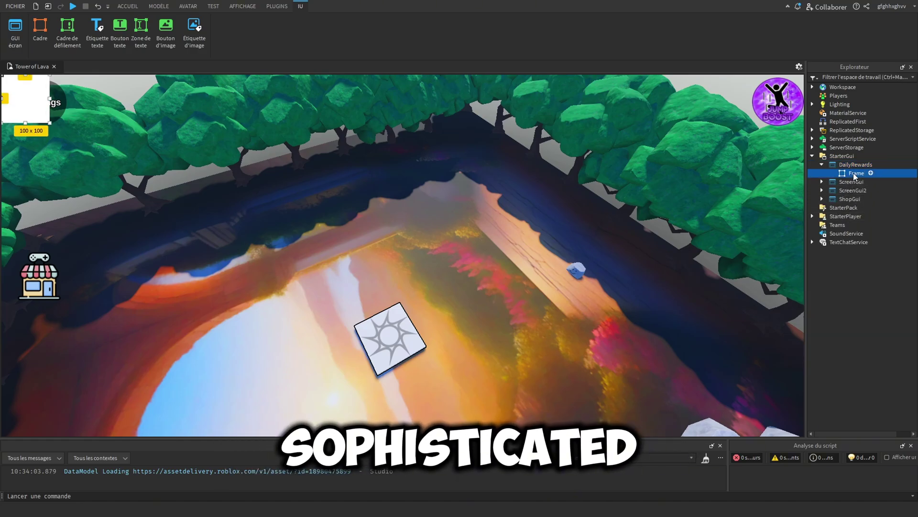
drag(18, 101, 410, 105)
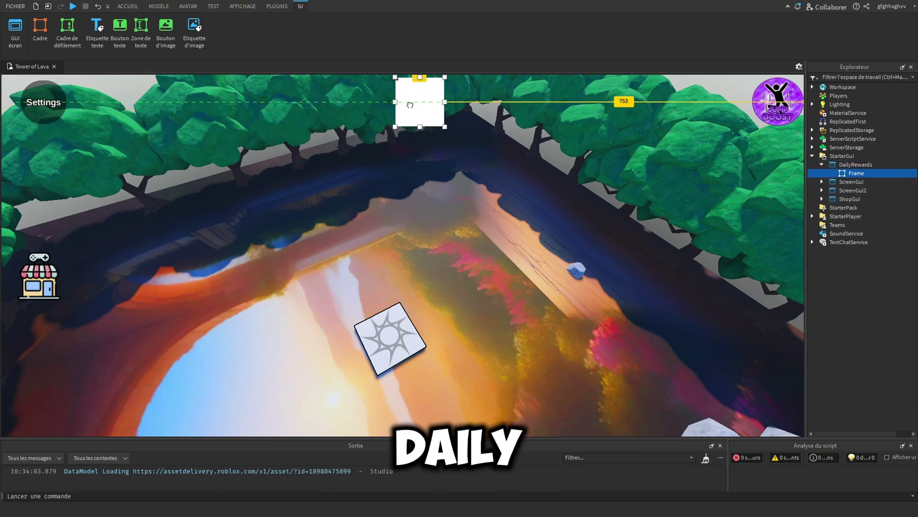
drag(416, 56, 419, 133)
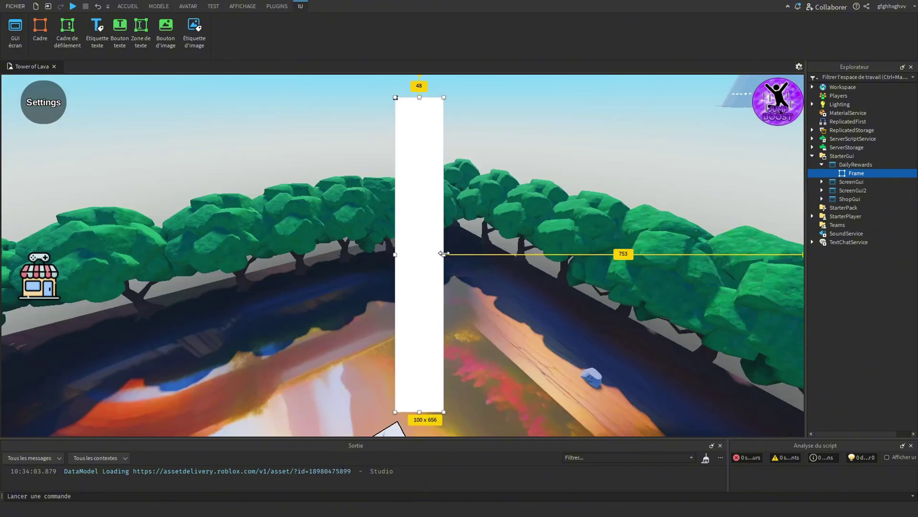
drag(440, 254, 611, 254)
drag(395, 253, 225, 254)
click(242, 5)
click(52, 32)
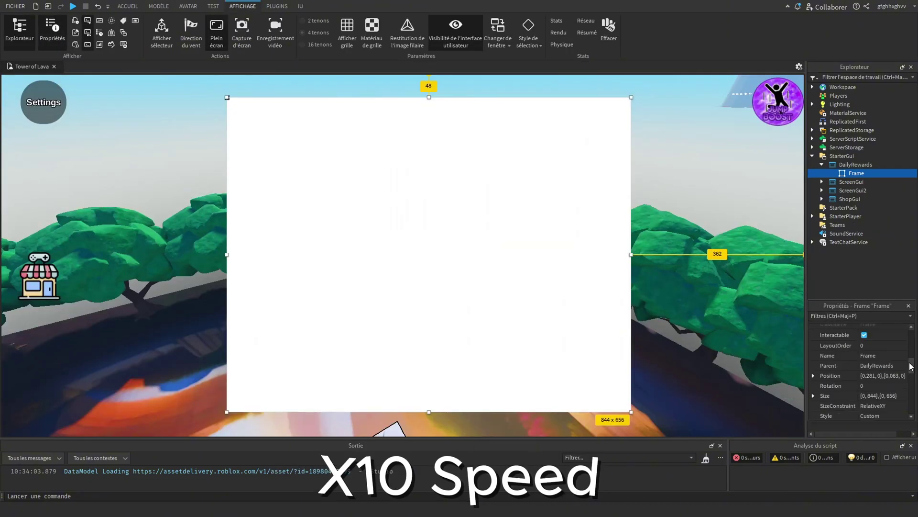
drag(225, 96, 216, 80)
- Add a gift ImageButton and rename it Rewards
click(300, 6)
click(166, 31)
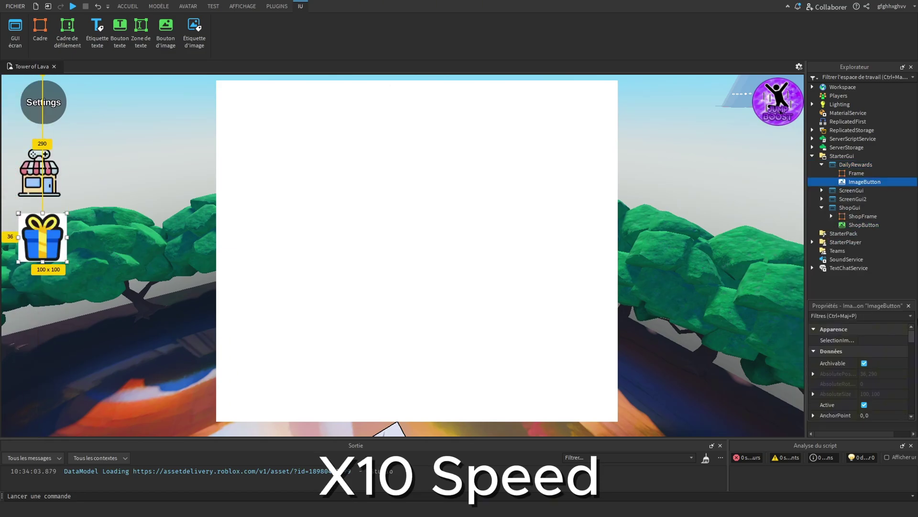
double_click(864, 182)
text(Rewards)
key(Return)
click(97, 32)
- Round the panel's corners with a corner radius of 0,16
click(128, 6)
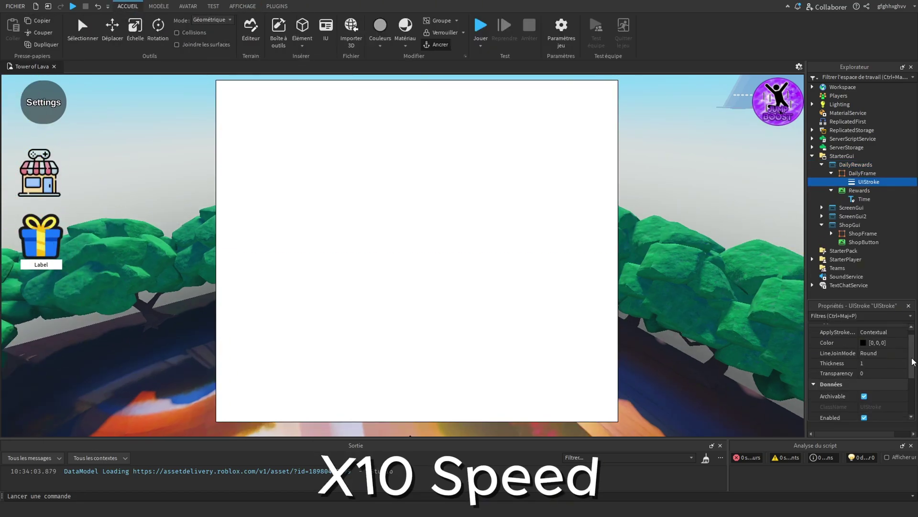
click(883, 336)
text(0,16)
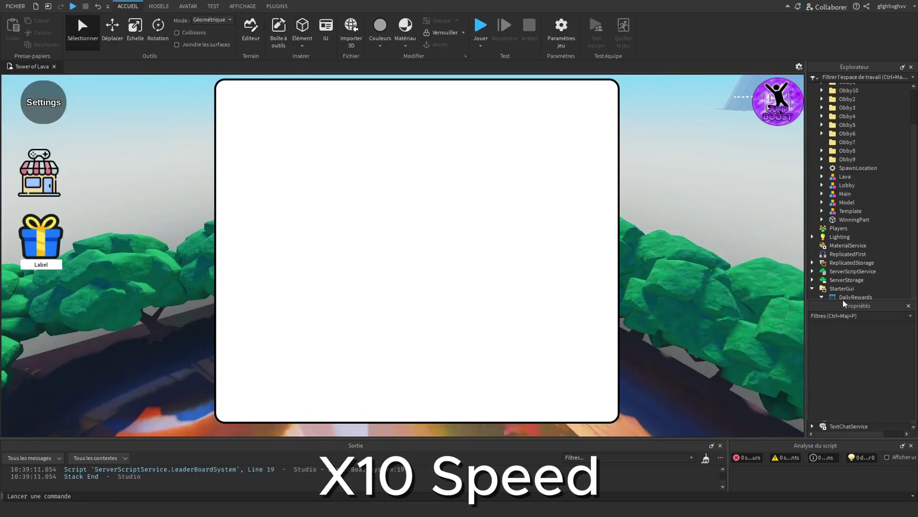
- Add a small red square close button labelled X
click(300, 6)
click(120, 31)
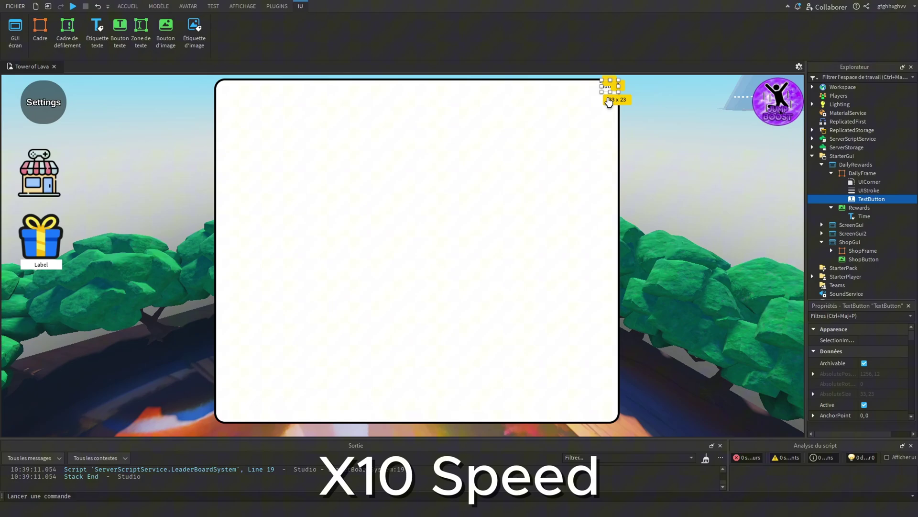
click(863, 325)
key(Escape)
click(868, 380)
drag(618, 96, 624, 100)
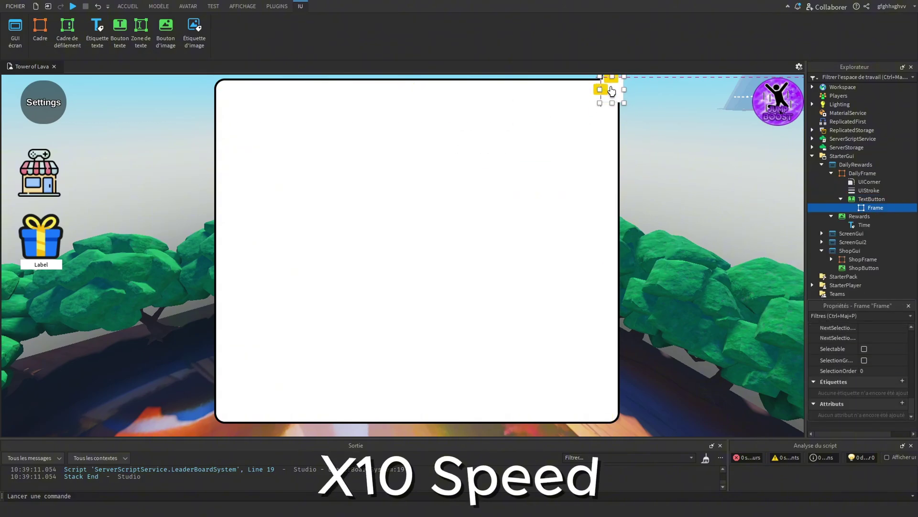
click(128, 6)
click(694, 286)
click(856, 444)
click(301, 6)
click(97, 31)
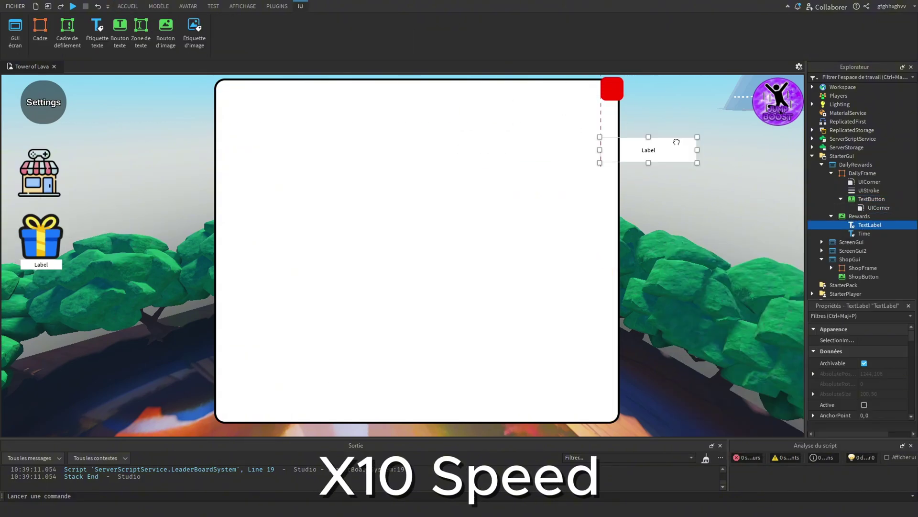
key(Return)
- Add a CloseAndOpen LocalScript that finds the Rewards button and DailyFrame
click(882, 164)
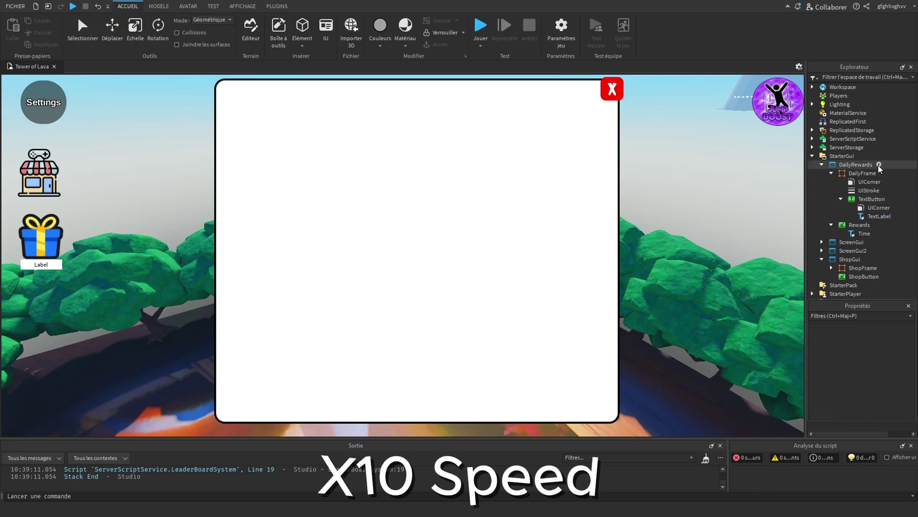
text(local TE local ShopButton = script.Parent:FindFirstChild("Rewards") local DailyFrame = script.Parent:FindFirstChild("DailyFrame") TextButton.MouseButton1Click:Connect(function() DailyFrame.Visible = false)
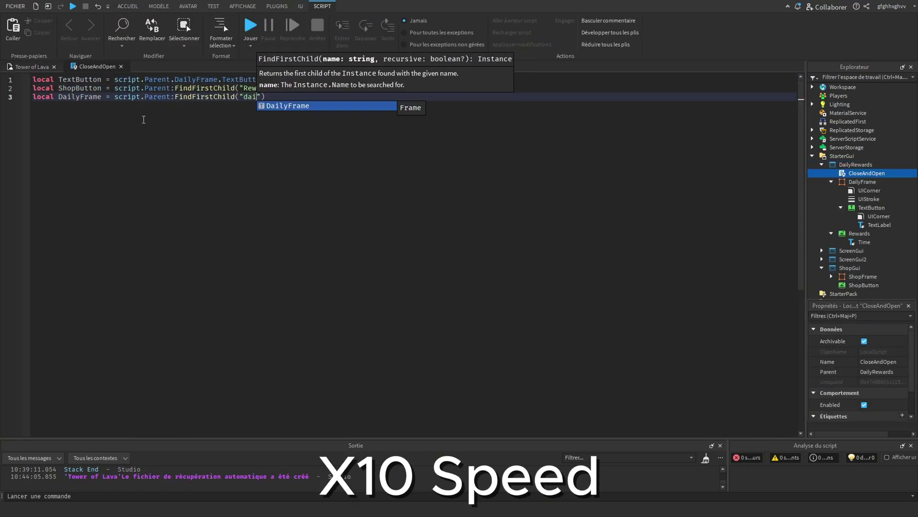
key(F5)
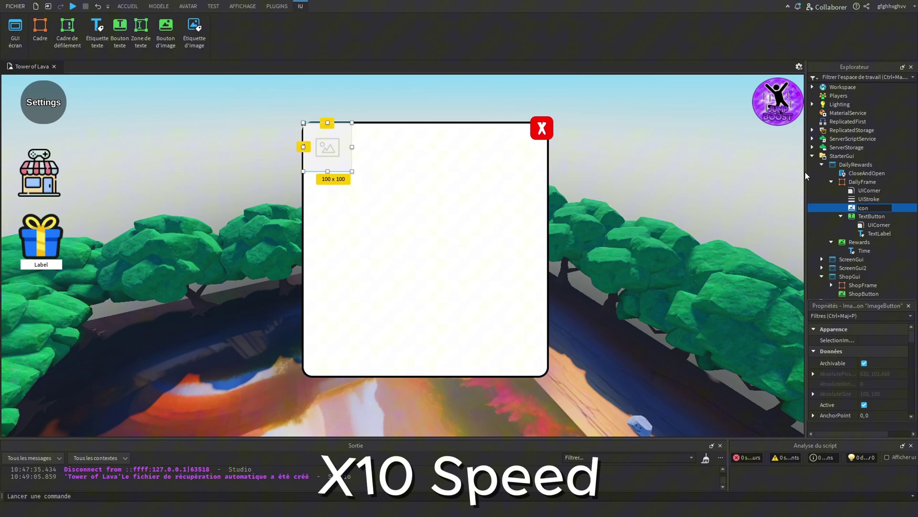
- Add a 'Daily Rewards!' title in Luckiest Guy and a second reward gift beside the first
click(97, 31)
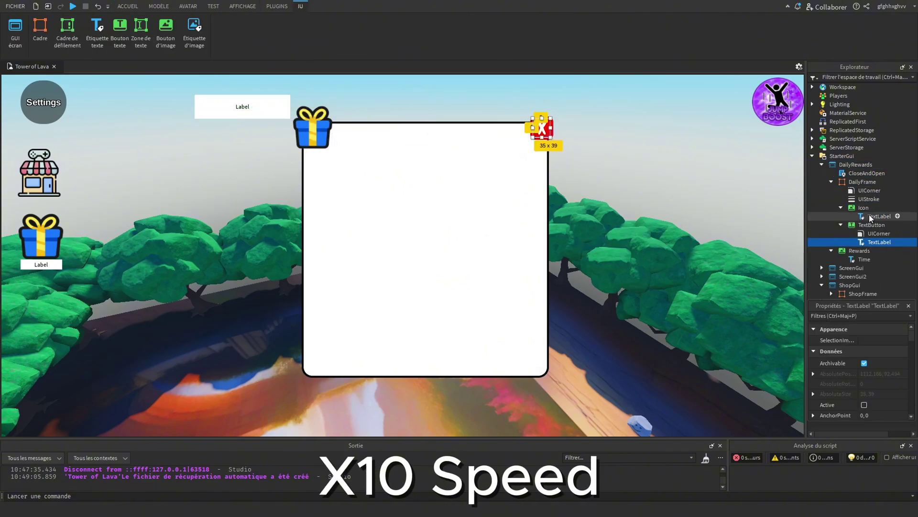
drag(239, 106, 382, 124)
click(882, 371)
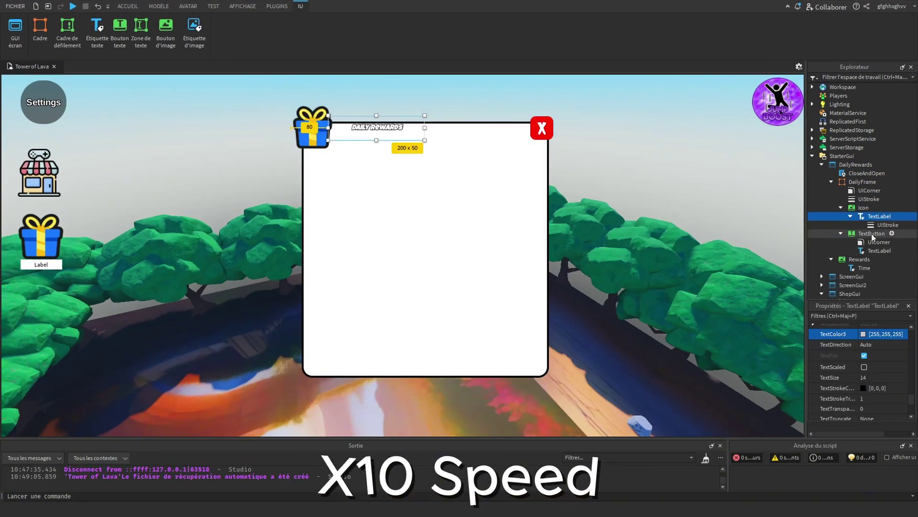
text(Daily Rewards)
key(F5)
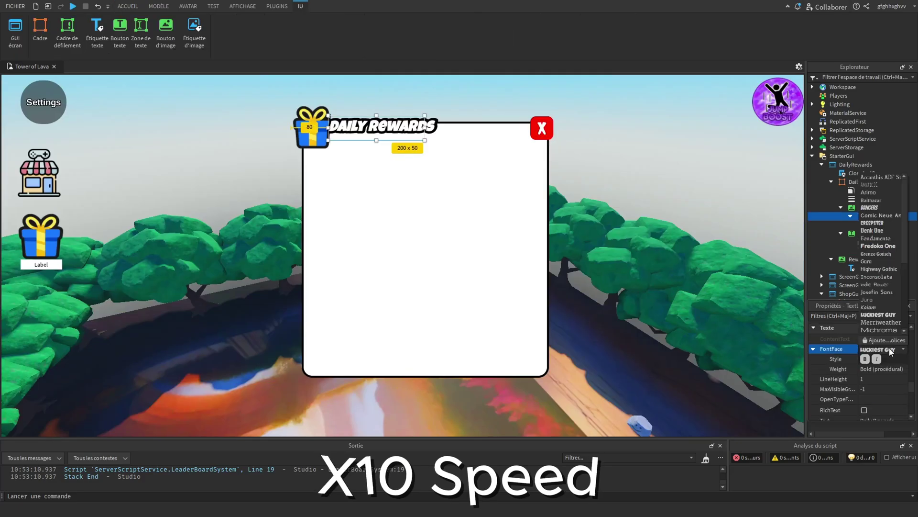
text(!)
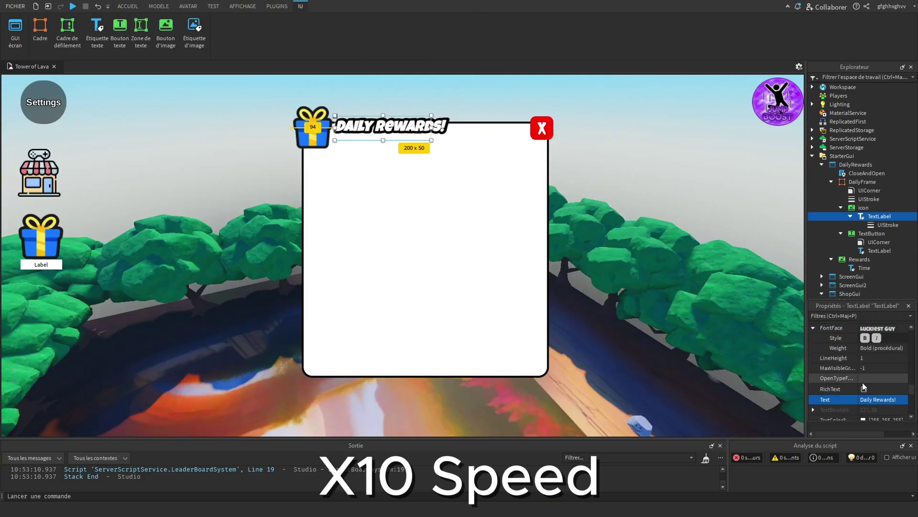
key(F5)
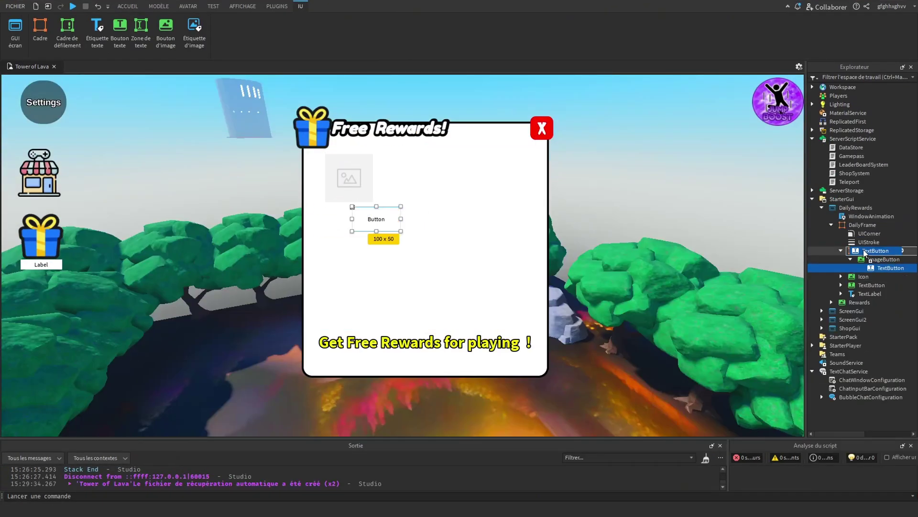
click(884, 367)
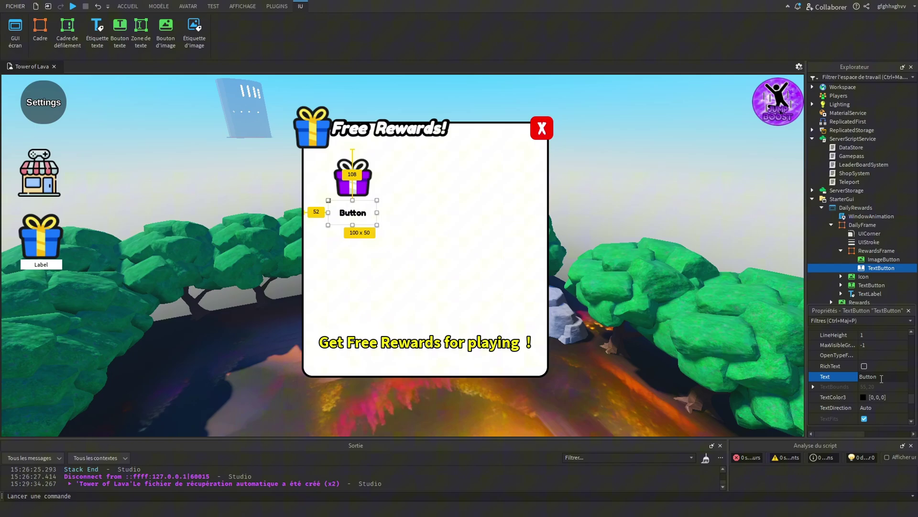
drag(381, 217, 359, 214)
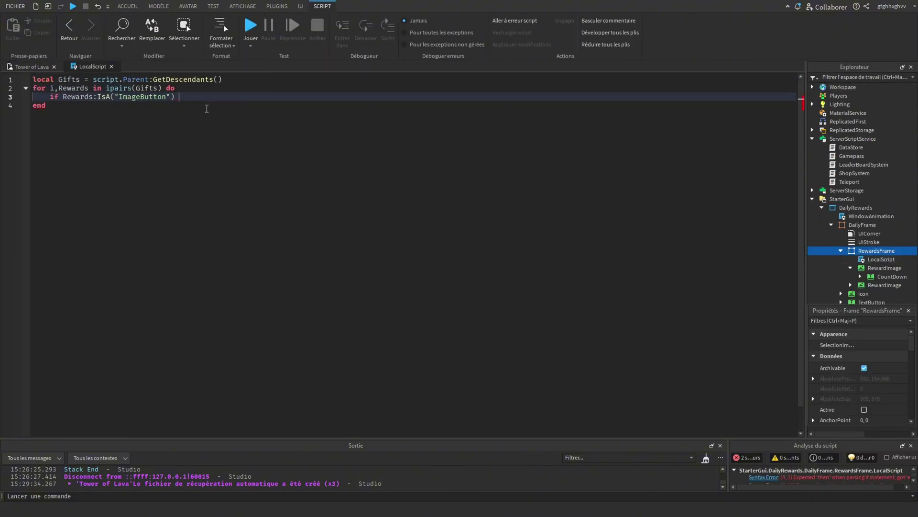
- Declare a fourth timer, local timer4, after the existing timer definitions
text(or)
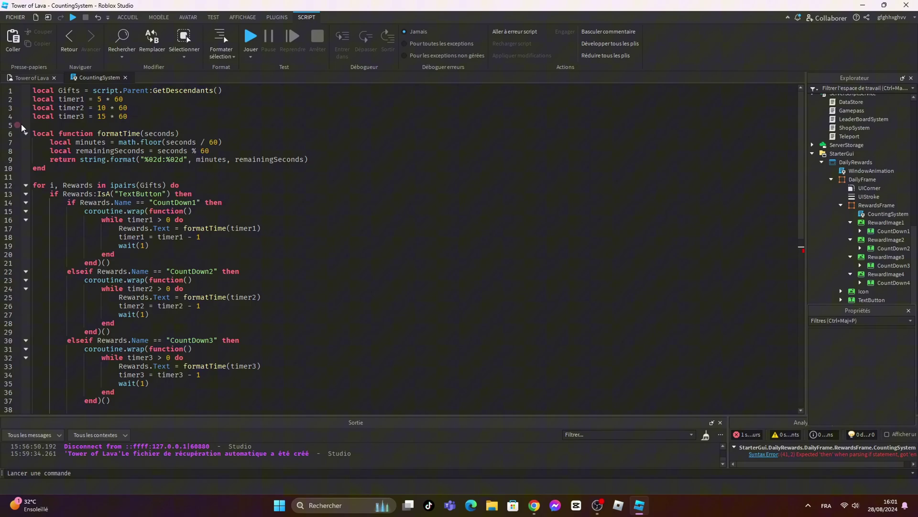
click(131, 117)
key(Return)
text(local timer4 = 30 * 60)
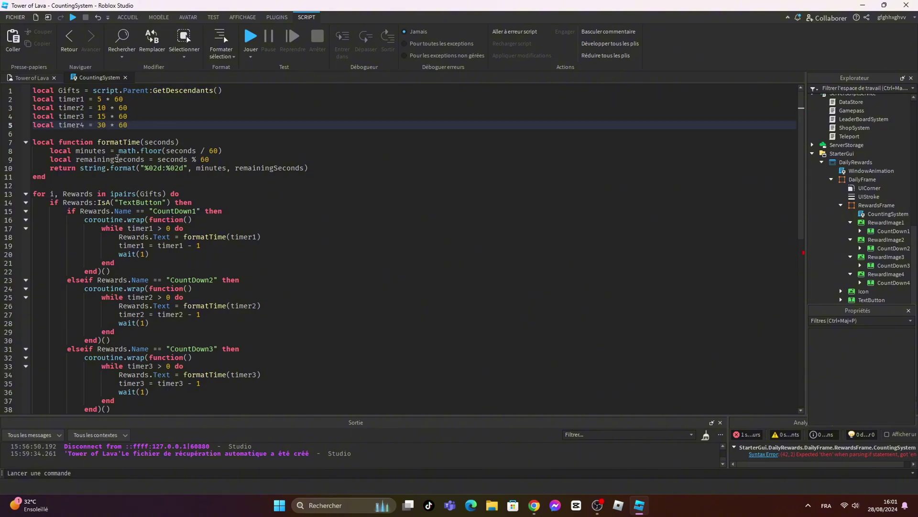
- Add a CountDown4 branch with a coroutine loop decreasing timer4 by 1 every second
scroll(800, 207, down, 5)
click(151, 295)
text(== "CountDown4")
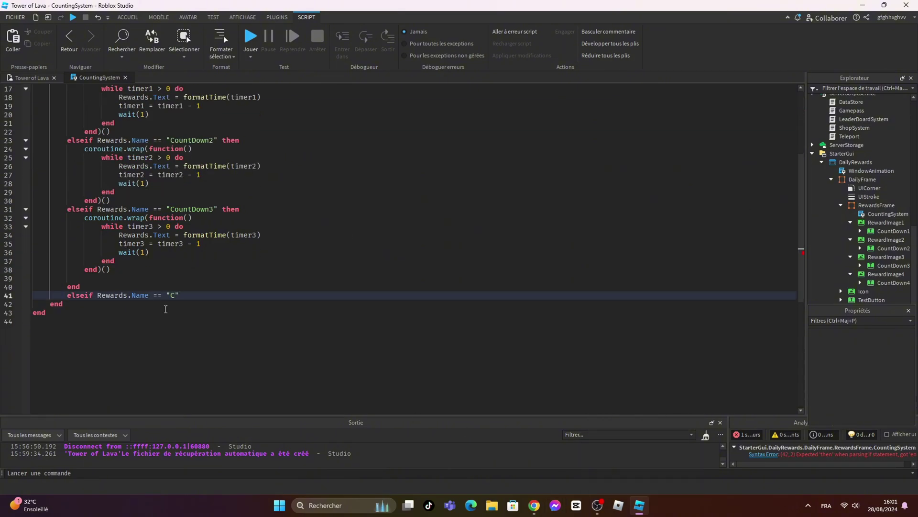
text( then)
key(Return)
text(coroutine.wrap(function())
key(Return)
text(wh)
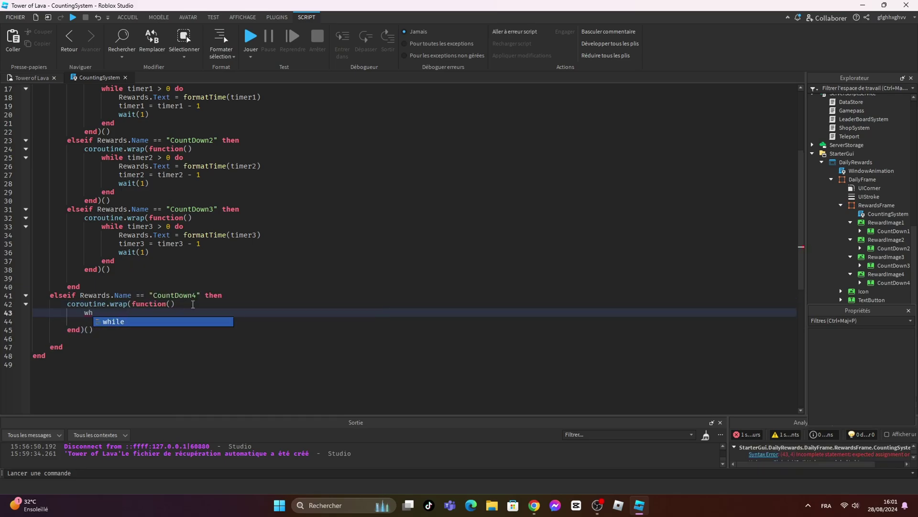
text(ile timer4 > 0  do)
key(Return)
text(timer4 = timer4 - 1)
key(Return)
text(wait(1))
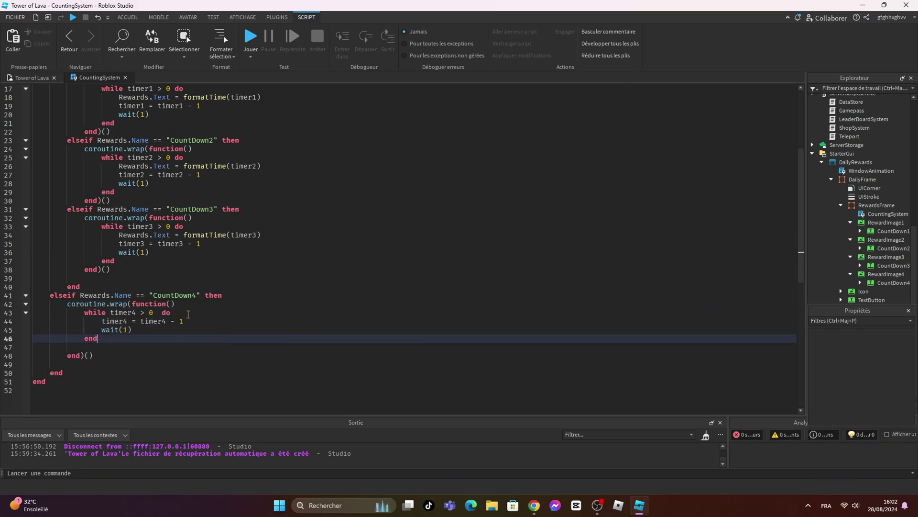
- Begin the Rewards countdown text update inside the timer4 loop
click(187, 313)
key(Return)
text(rwa)
key(Tab)
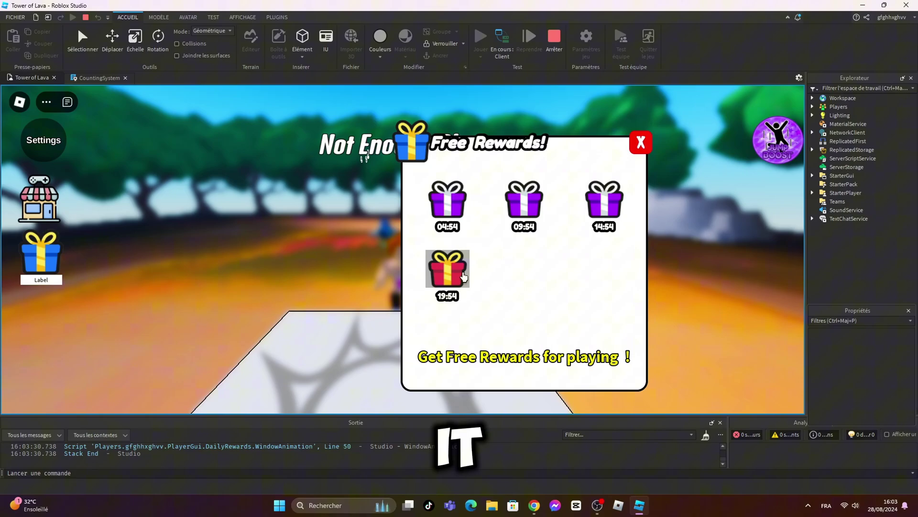
- Walk around the play-test, close the shop window and open the free rewards window
key(w)
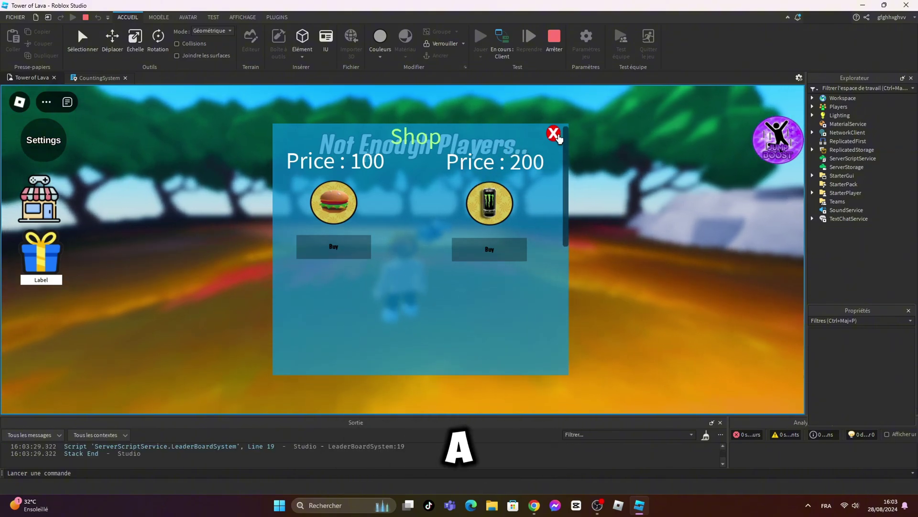
click(554, 134)
click(40, 252)
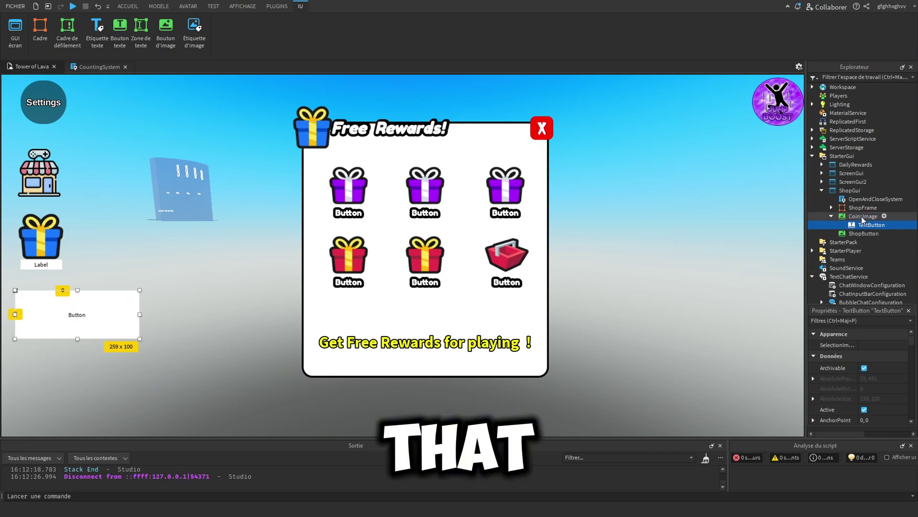
- Move the coin image into the shop GUI, top-align CoinsValue text, and walk around earning coins
drag(863, 212, 864, 210)
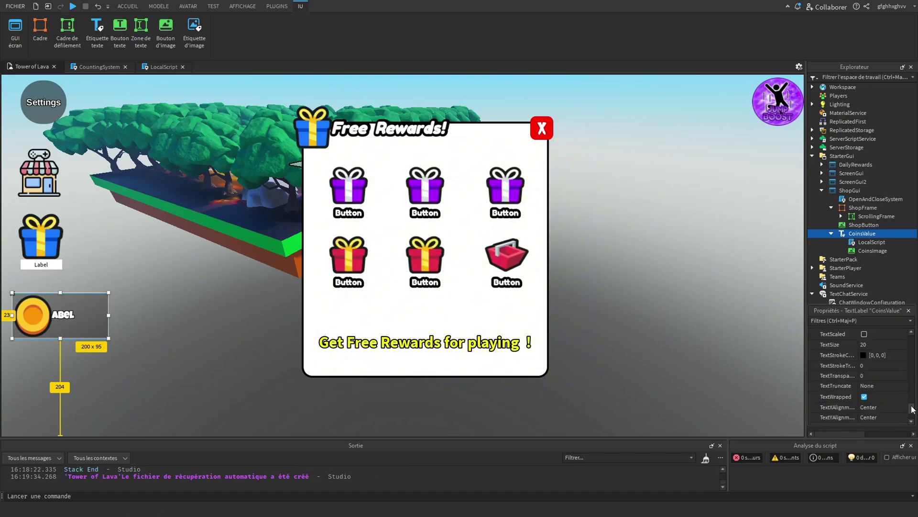
click(867, 376)
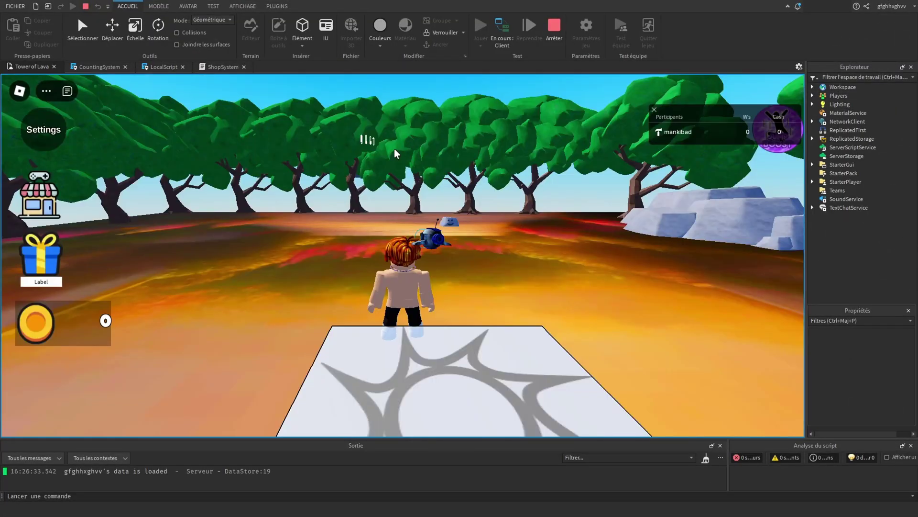
key(s)
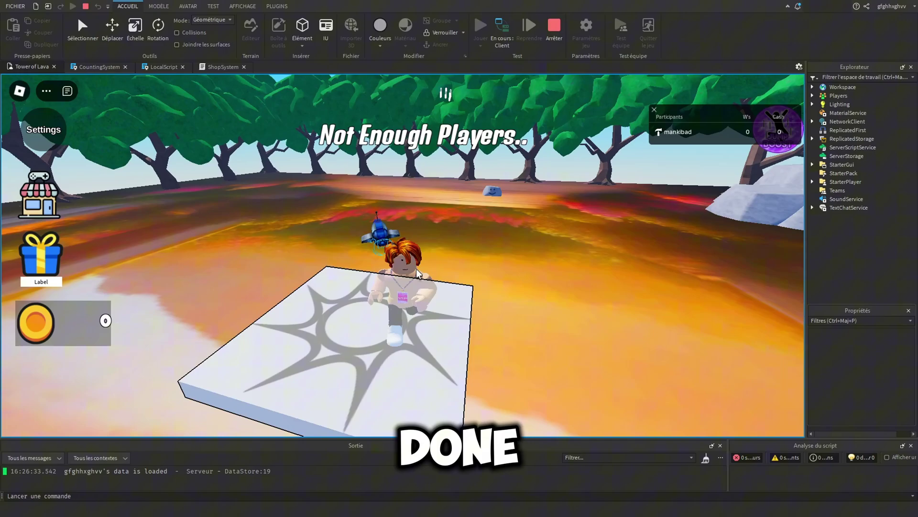
key(s)
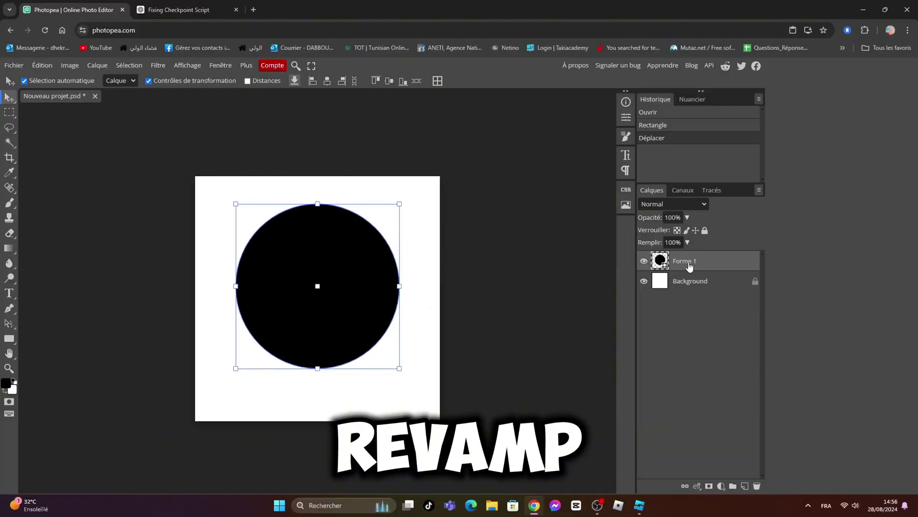
- Delete the white Background layer, nudge the black circle down, and open another image
click(679, 282)
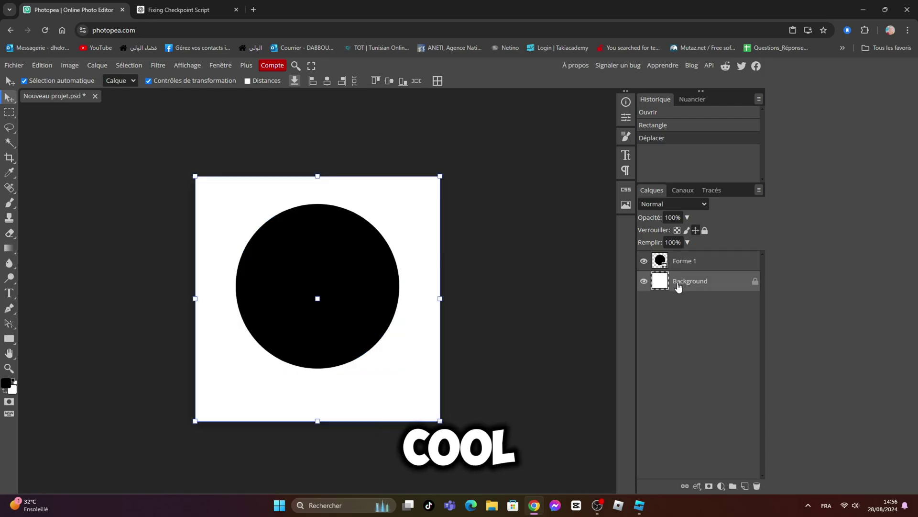
key(Delete)
drag(339, 286, 339, 291)
click(14, 65)
mouse_move(98, 127)
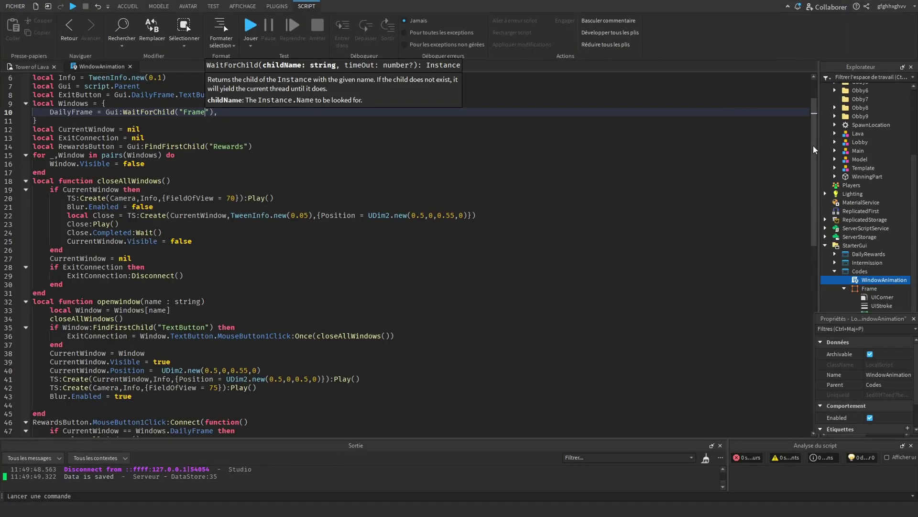
drag(815, 149, 818, 132)
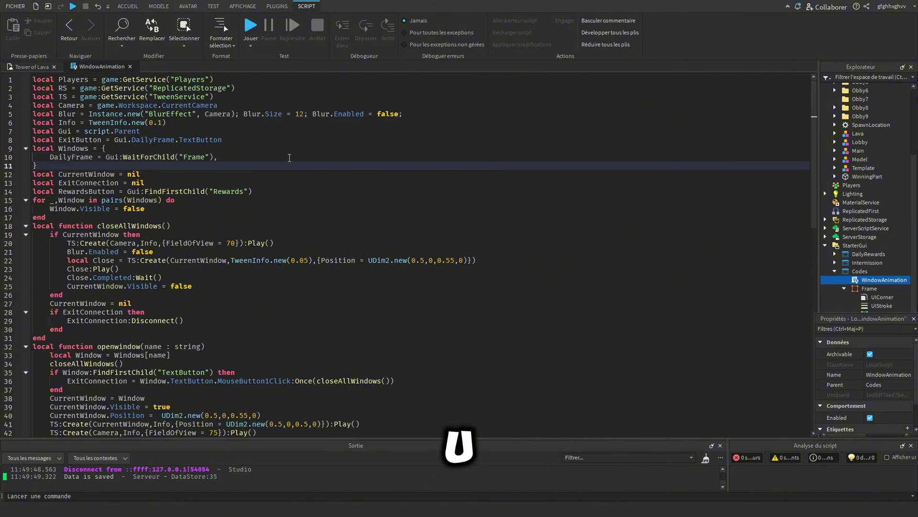
- Select the ExitButton line in WindowAnimation, then open the window in the play-test
click(232, 140)
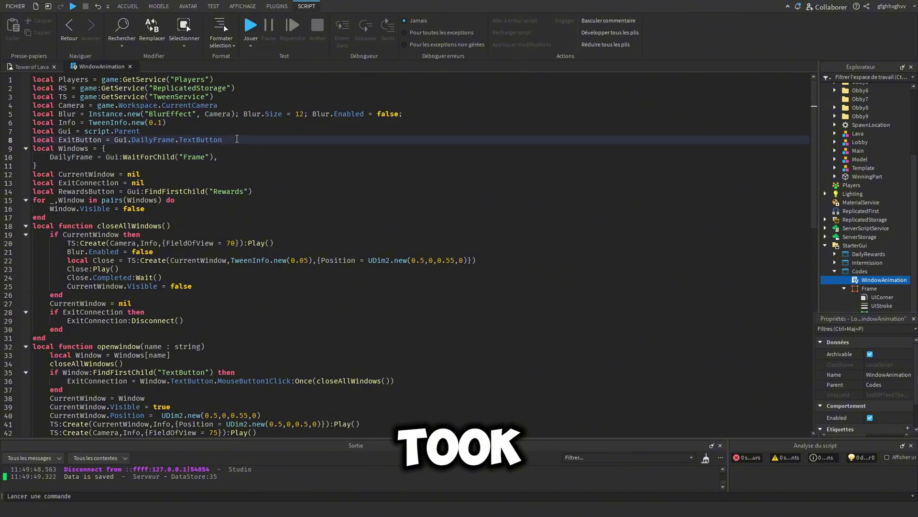
drag(237, 139, 18, 139)
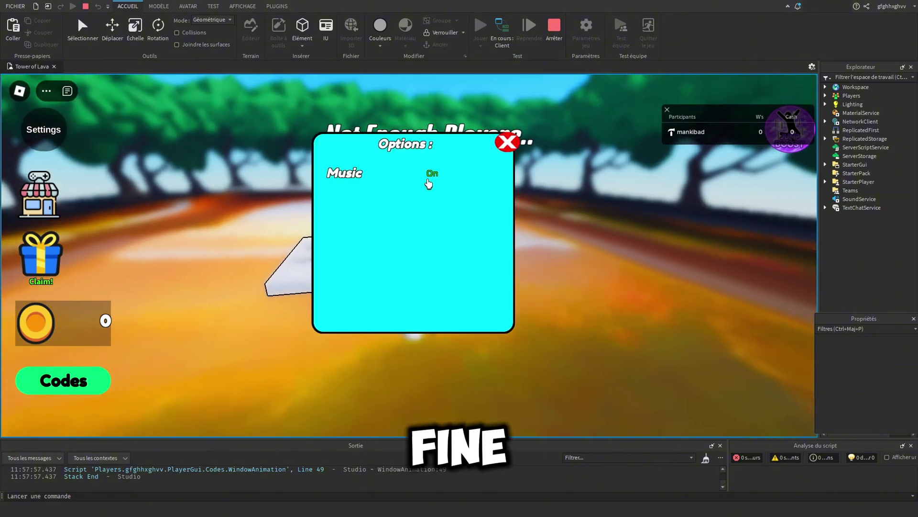
click(506, 141)
- Claim the first free reward, close the rewards window, and buy the burger for 100
click(40, 253)
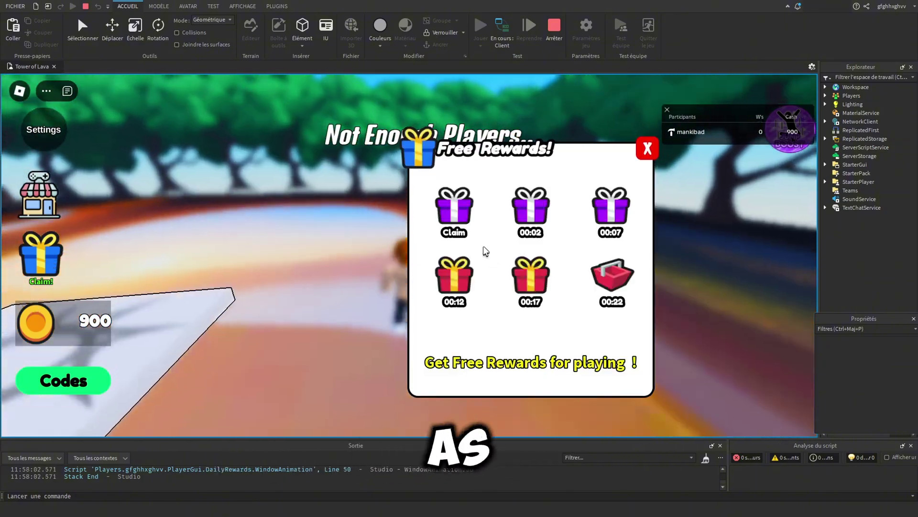
click(41, 254)
click(39, 194)
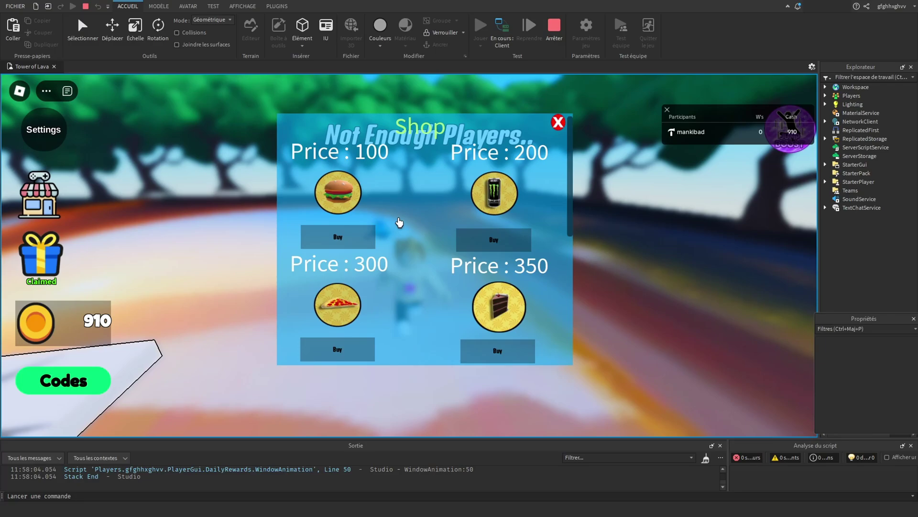
click(338, 237)
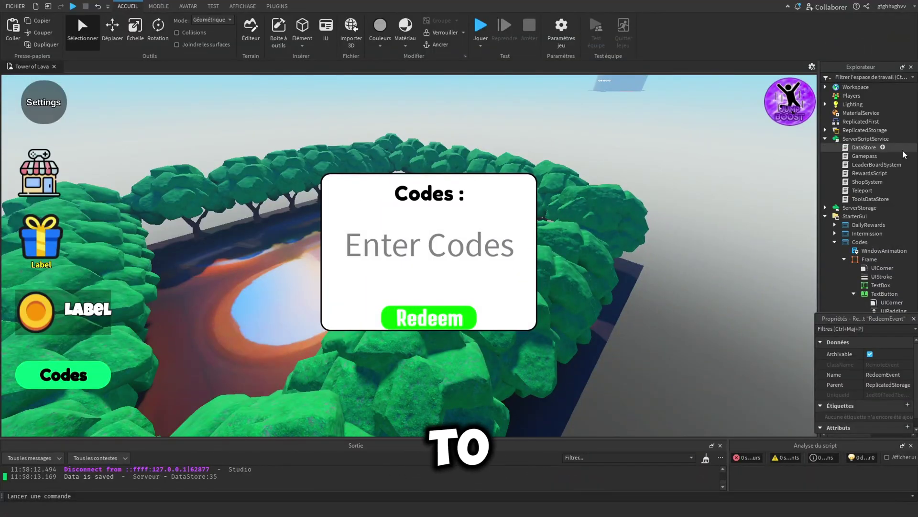
- Add a server script under ServerScriptService referencing the Codes Frame and its TextBox
click(895, 139)
text(sc)
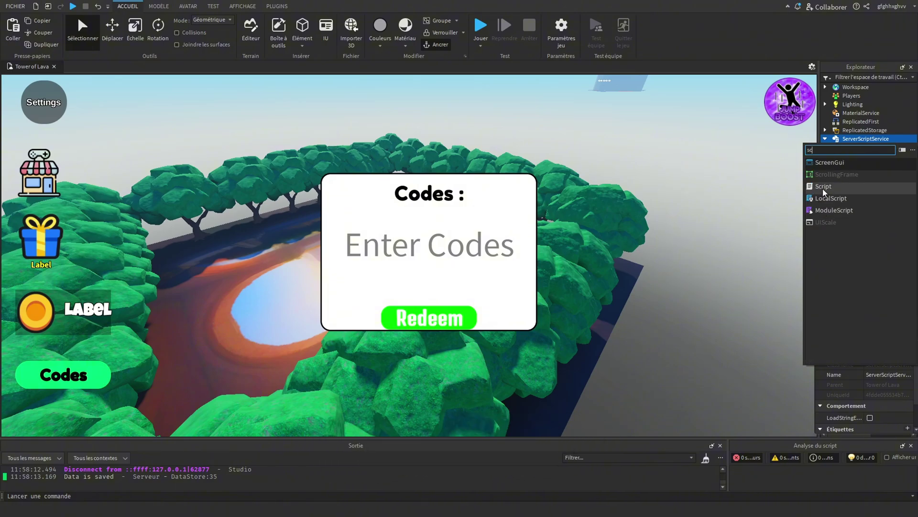
click(824, 187)
text(local Frame = game.StarterGui.Codes:FindFirstChild("Frame") local TextBox = Frame:FindFirstChild("TextBox") local RS = game:GetService("ReplicatedStorage") local RedeemEvent = RS:WaitForChild("RedeemEvent") local DS = game:GetService("DataStoreService") local HTpService = game:GetService("HttpService") local CodesStore = DS:GetDataStore("CodeStore") local Codes = {     ["Update2"] = 50,     )
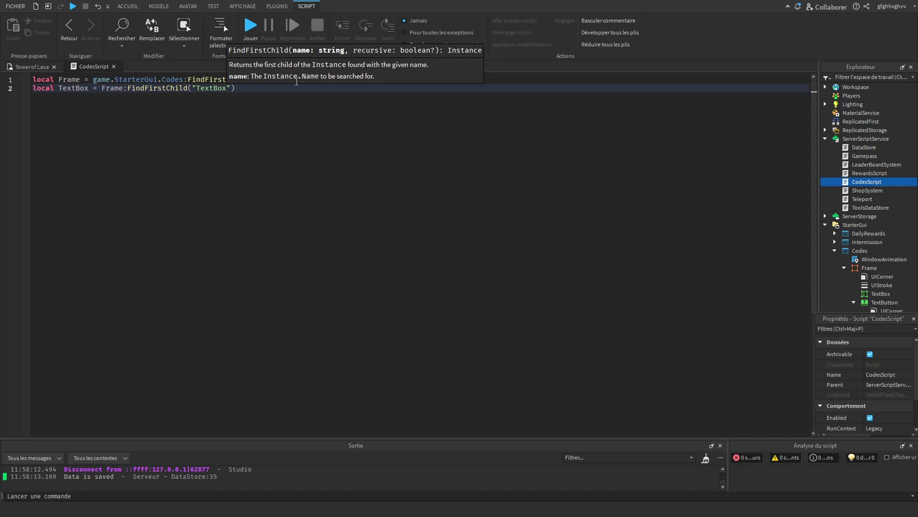
text(["Sorry4Delay"] = 100,     ["Mankibad"] = 75,)
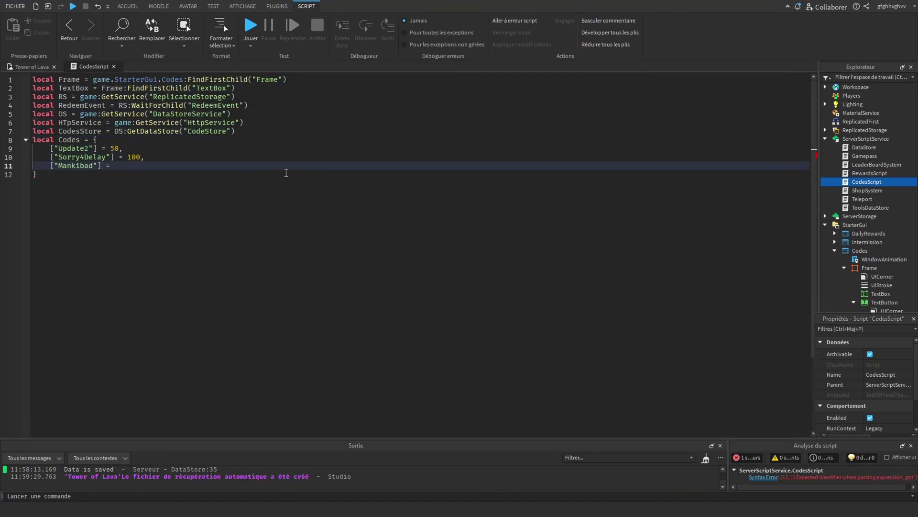
- Load redeemed codes with GetAsync on PlayerAdded, save them on leave, and reject 'Already Redeemed' codes
key(Down)
key(End)
text(game.Players.PlayerAdded:Connect(function(Player) local Data = CodesStore:GetAsync(Player.UserId) if not Data then Data =  nil else print("Data Is Saved") end local InputCode if Data then InputCode = HttpService:JSONDecode(Data) if not InputCode then InputCode = {} end end end)  RedeemEvent.OnServerEvent:Connect(function(Player, TriggeredCode) if Codes[TriggeredCode] then if not table.find(InputCode, TriggeredCode) then Player.leaderstats["Cash"].Value = Player.leaderstats["Cash"].Value + Codes[TriggeredCode] RedeemButton.Text = "Redeemed" wait(1) RedeemButton.Text = "Redeem" else RedeemButton.Text = "False Code" print("Code Does Not Exist") wait(1) RedeemButton.Text = "Code" RedeemButton.TextColor3 = Color3.fromRGB(255, 0, 0))
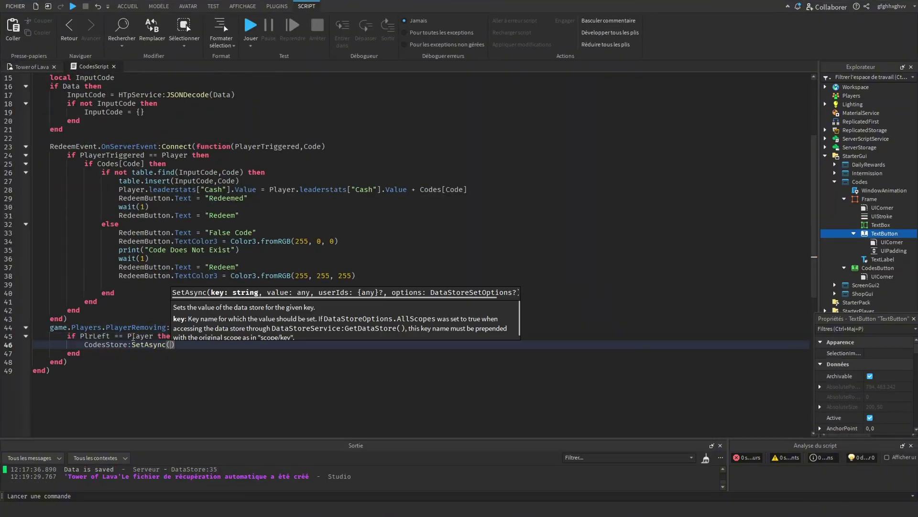
text((Player.UserId, HttpService:JSONEncode(InputCode)) end end)  game:BindToClose()
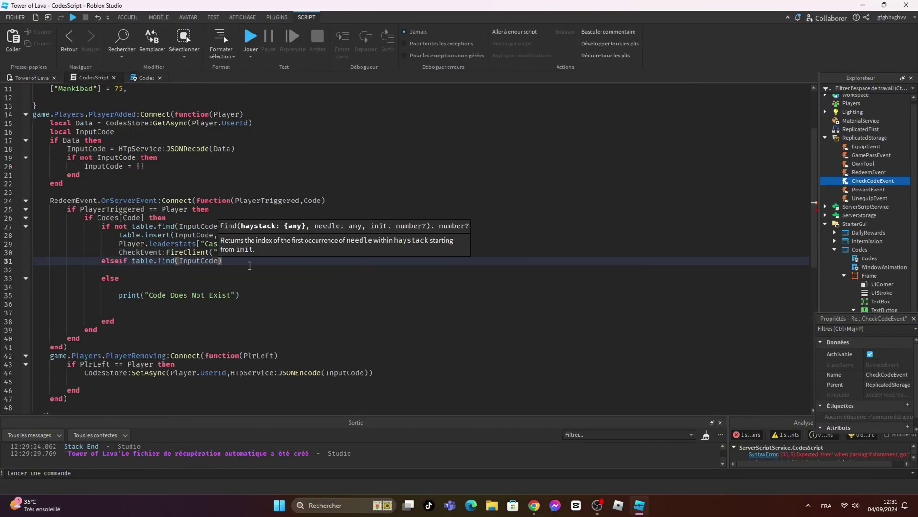
text(,Code) then CheckEvent:FireClient("Already Redeemed"))
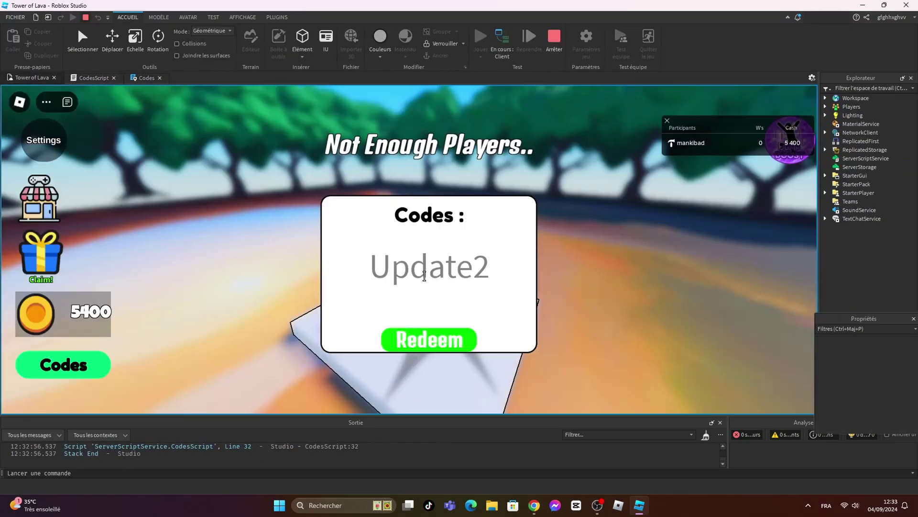
- Return to the Roblox Studio script editor
click(604, 513)
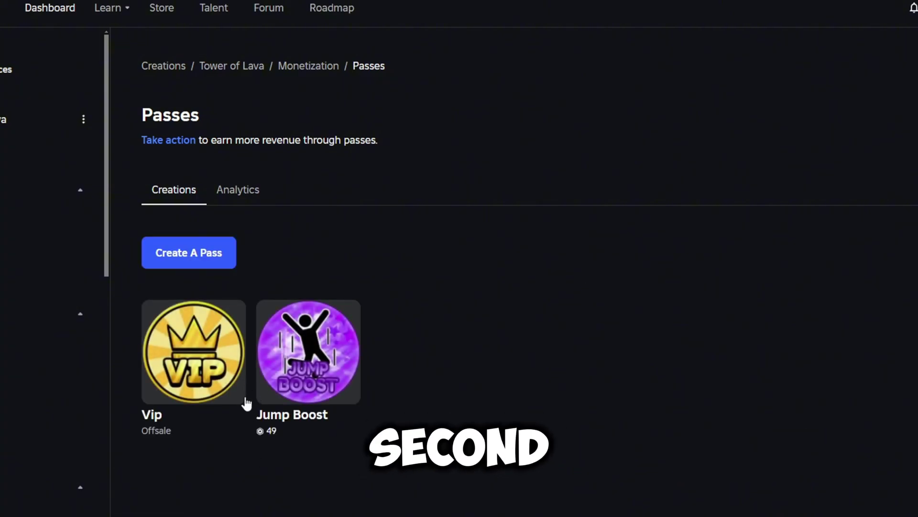
- Copy the Vip pass's asset ID, then list it for sale at 20 Robux and save
click(230, 314)
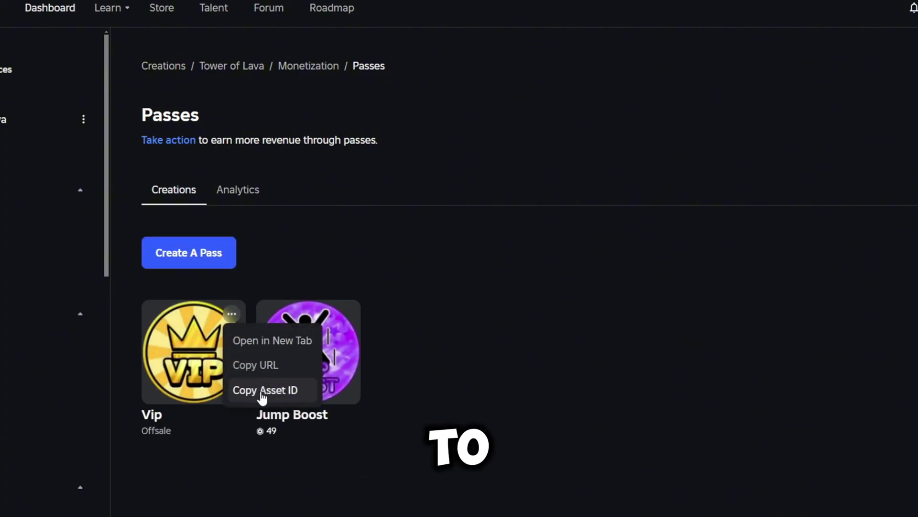
click(286, 393)
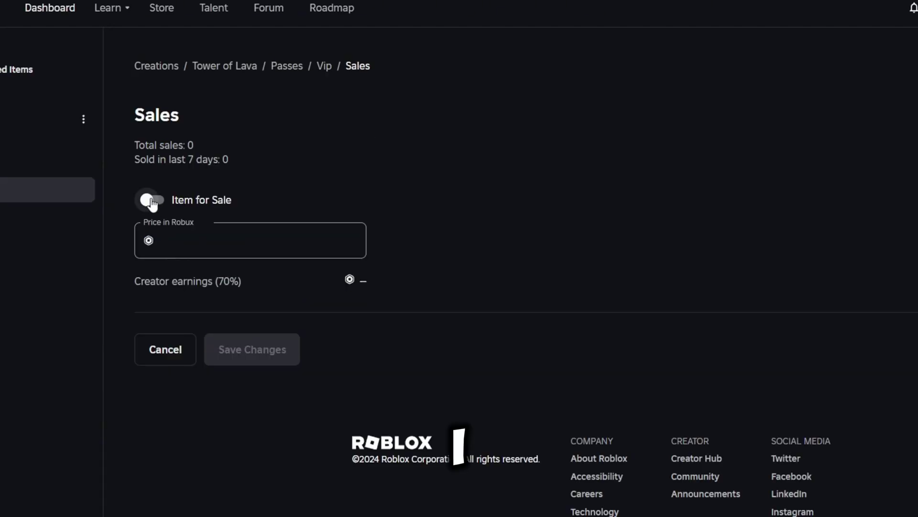
click(152, 201)
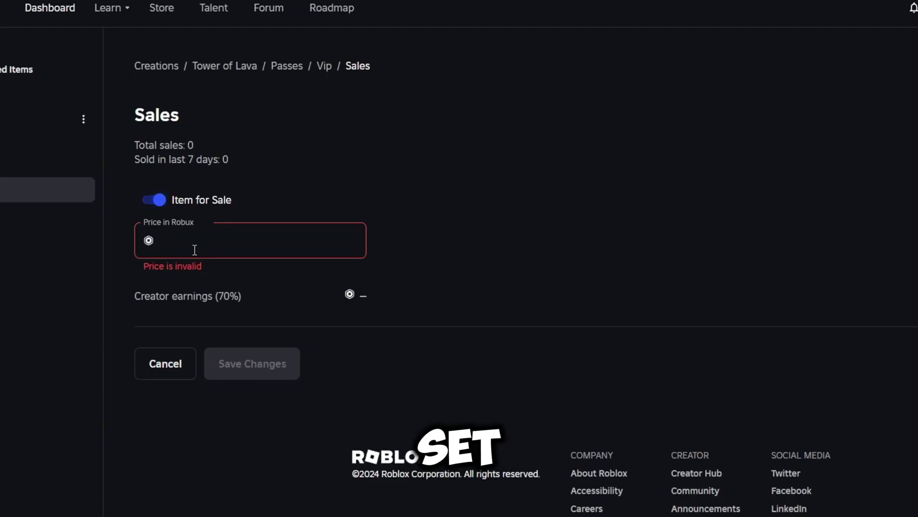
click(194, 249)
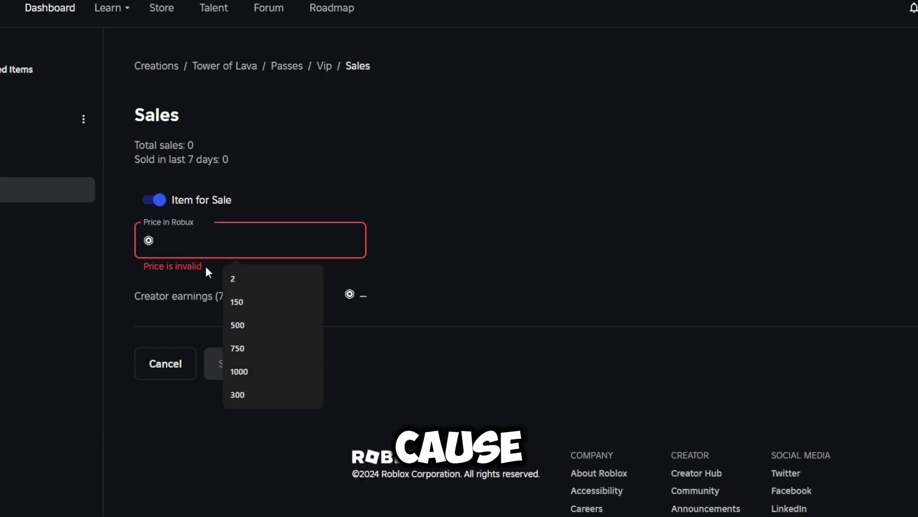
text(20)
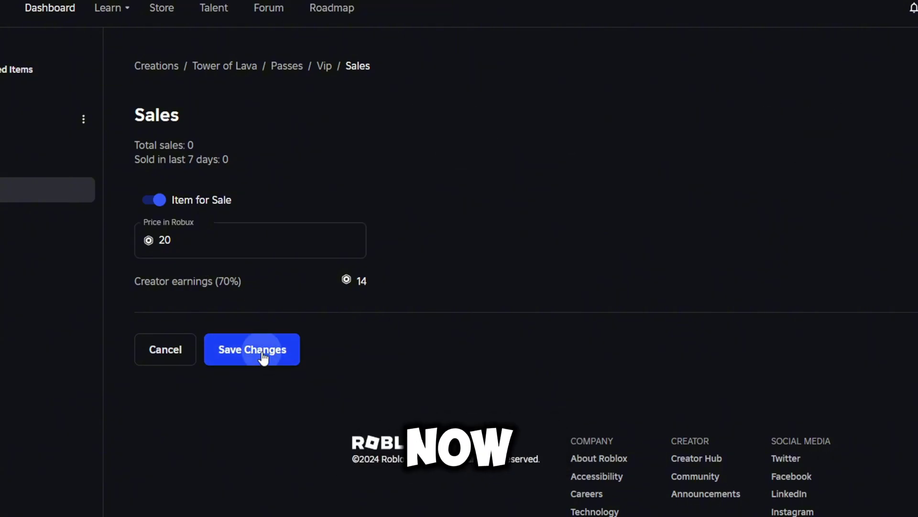
click(262, 351)
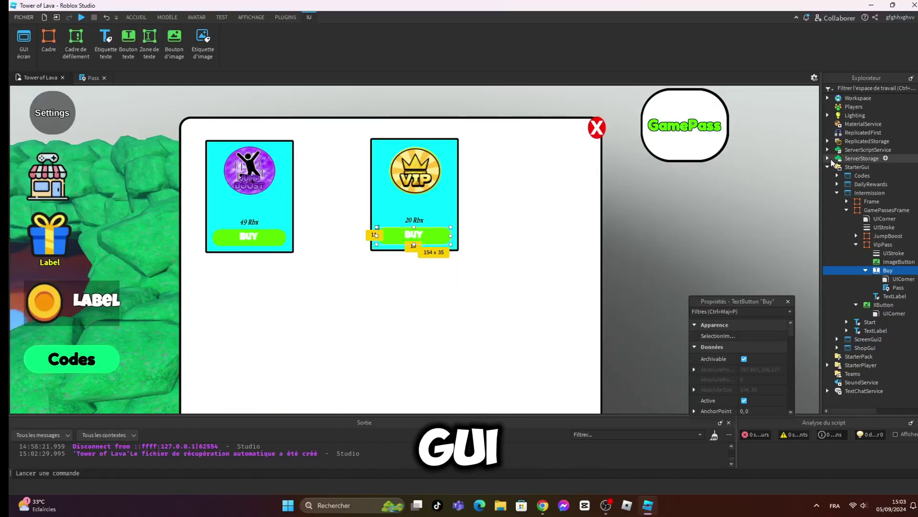
- In ServerScriptService, check UserOwnsGamePassAsync for the player and add a Player parameter to ApplyChatTag
click(828, 149)
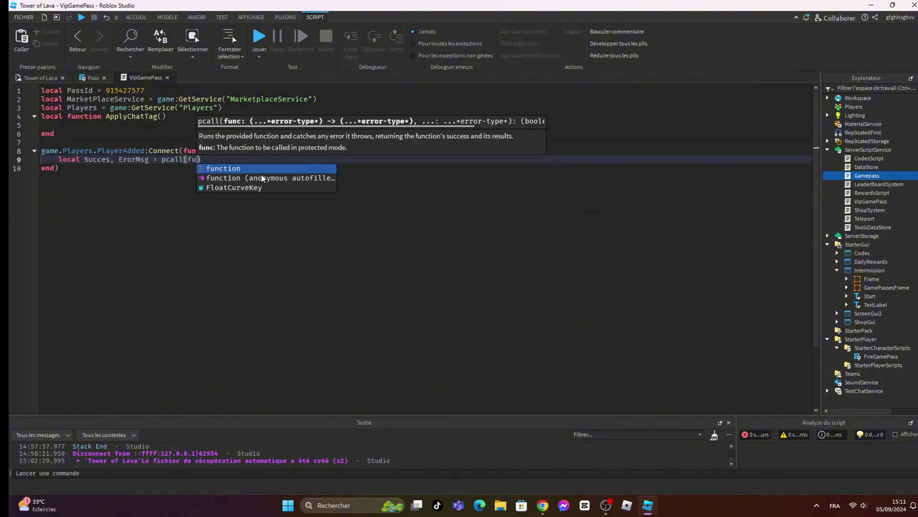
text(nction() local HasGamePass = MarketPlaceService:UserOwnsGamePassAsync(Plr.UserId,PassId) if HasGamePass then print(Plr.Name .. " Owns The GamePass") ApplyChatTag(Plr)  end end) if Succes then print("Succes")
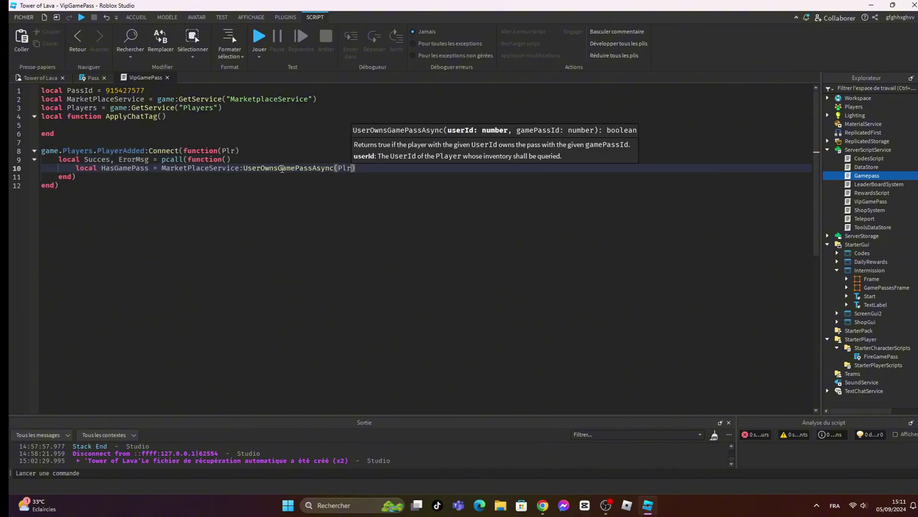
text() else warn(ErorMsg) end MarketPlaceService.PromptGamePassPurchaseFinished:Connect(function(Player, GamePassId, Purchased) if GamePassId == PassId and Plr == Player then)
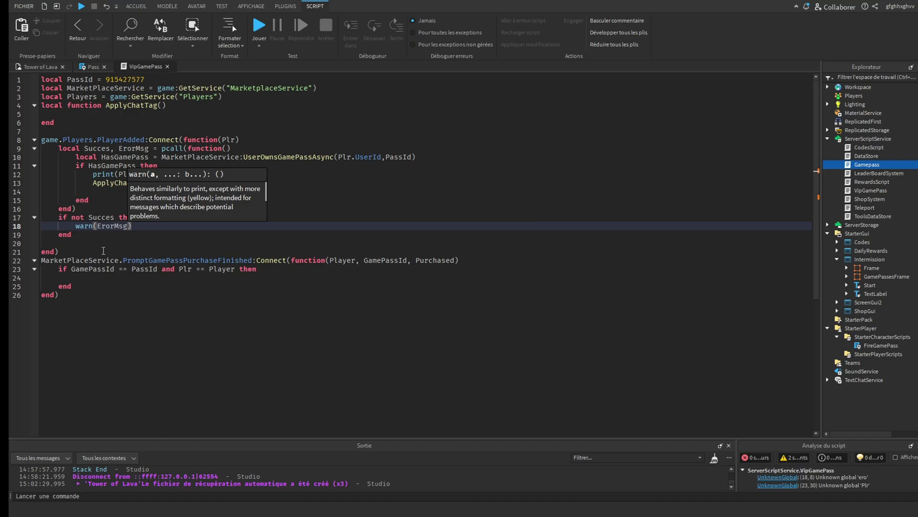
text( print(Player.Name.." Owns The gamePass ") ApplyChatTag(Player))
click(186, 105)
text(PlayerTriggered,IsVisible))
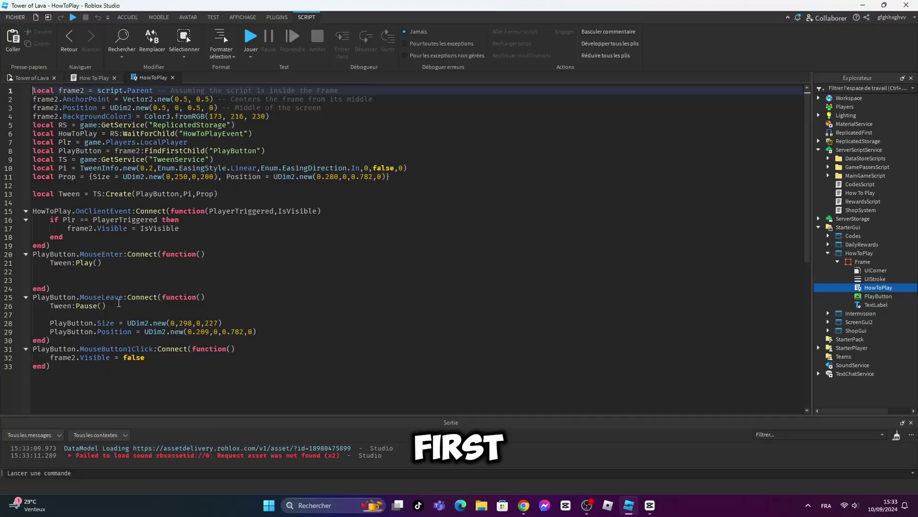
- Start a play test, buy the VIP pass in the gamepass shop, and send a chat message
click(251, 36)
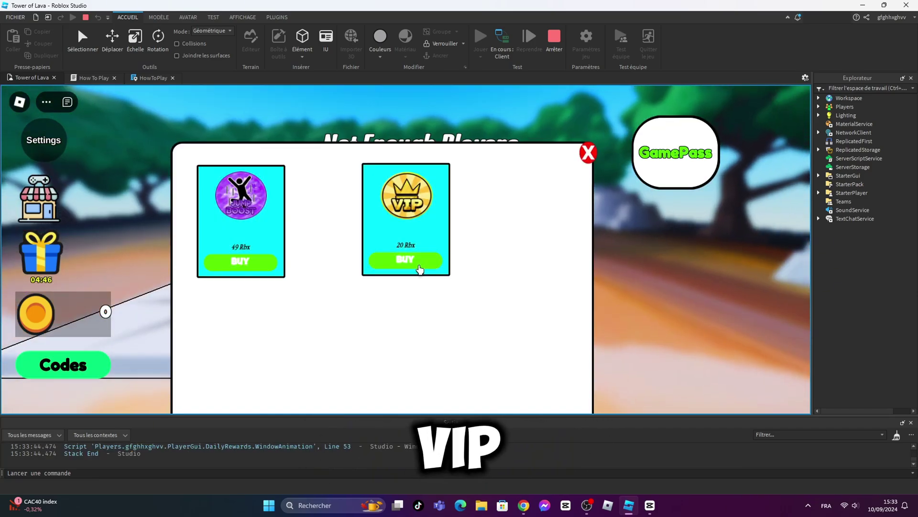
click(420, 270)
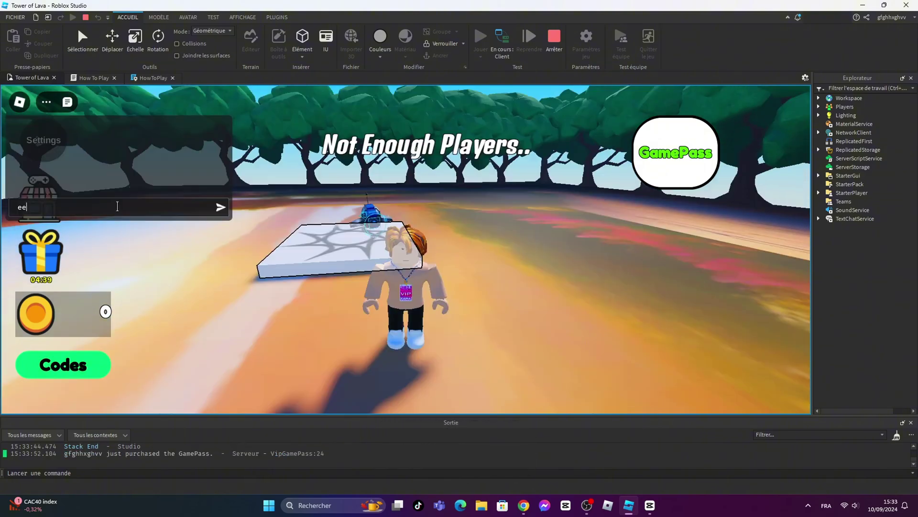
key(Return)
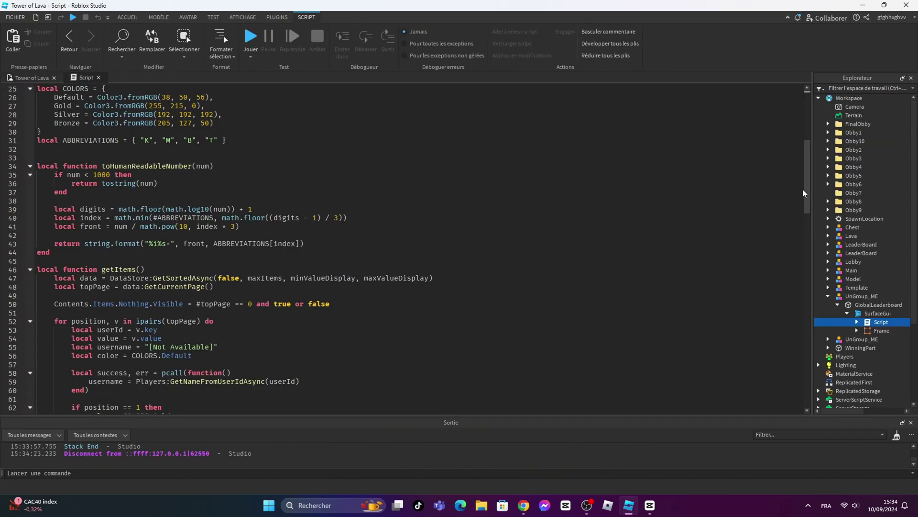
scroll(802, 221, down, 3)
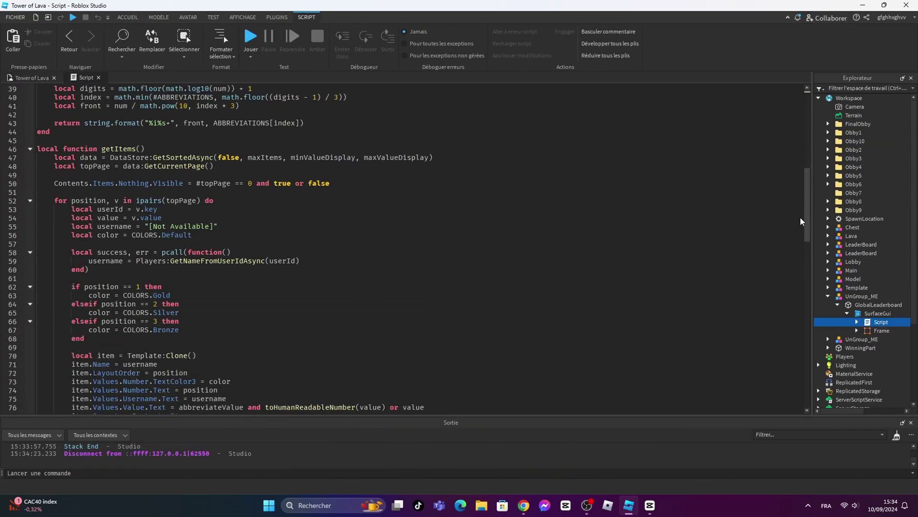
scroll(803, 221, down, 15)
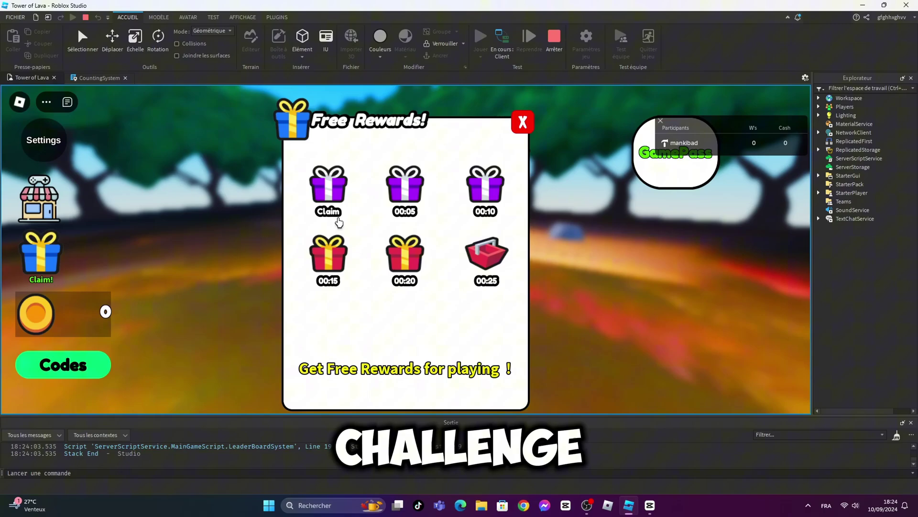
- In play mode, claim the first free reward, buy the burger, and redeem the code Aleee
click(328, 187)
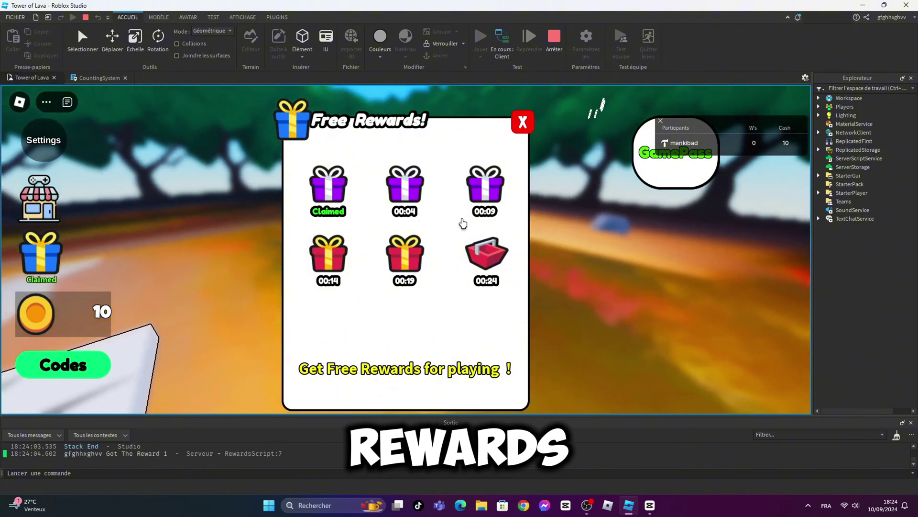
key(w)
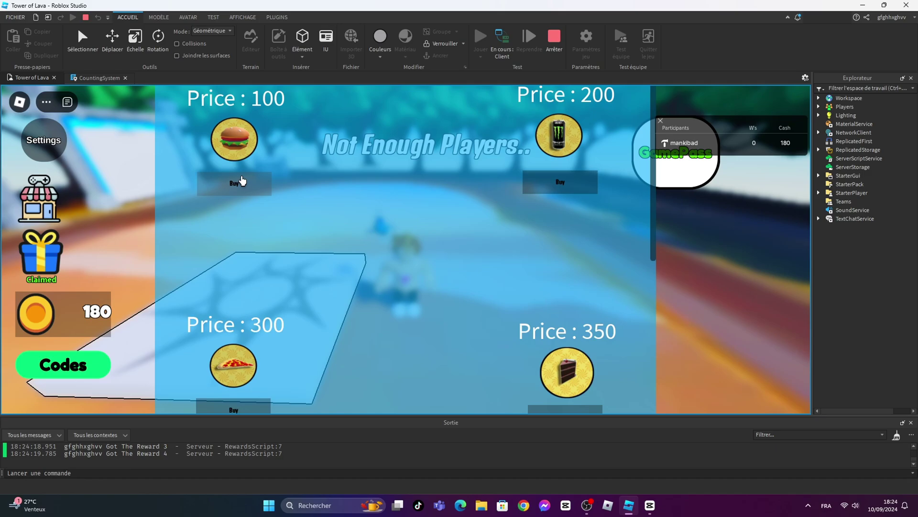
click(239, 182)
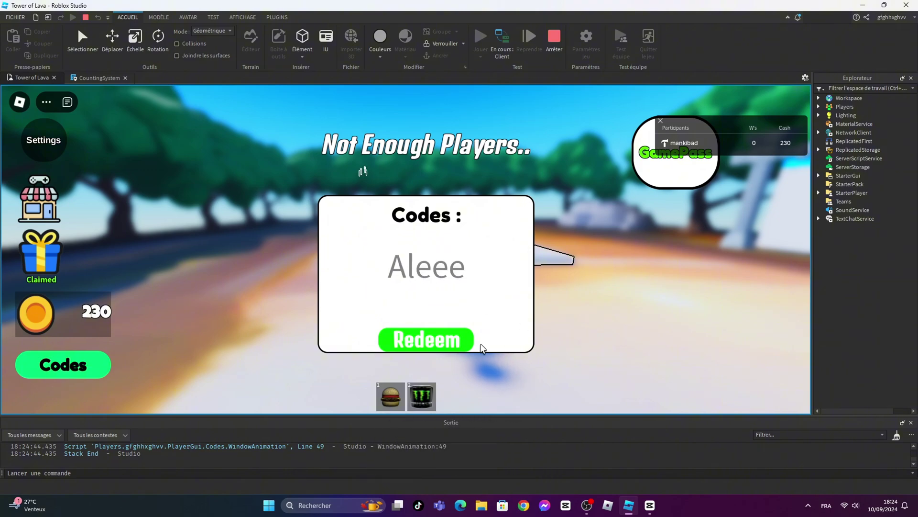
click(458, 339)
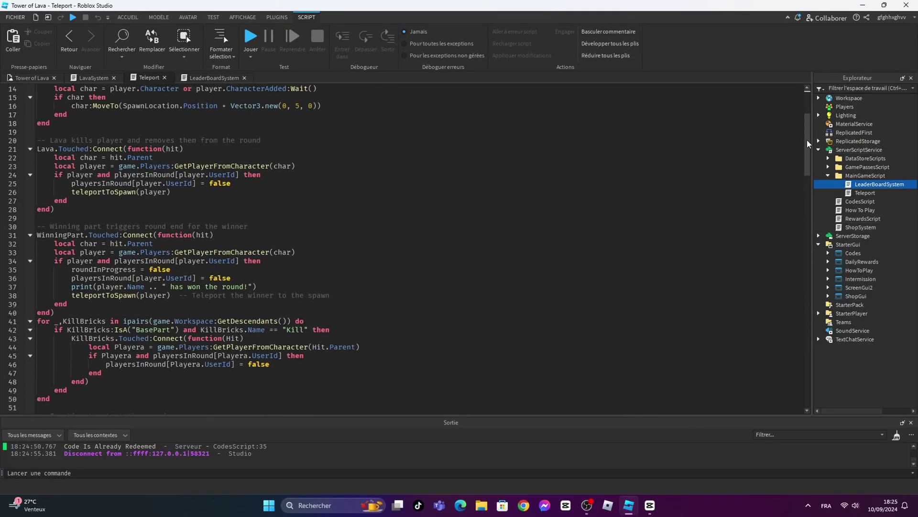
- Review the round script's winner removal, playersInRound usage, and roundInProgress flag on lines 35–36
drag(71, 278, 231, 276)
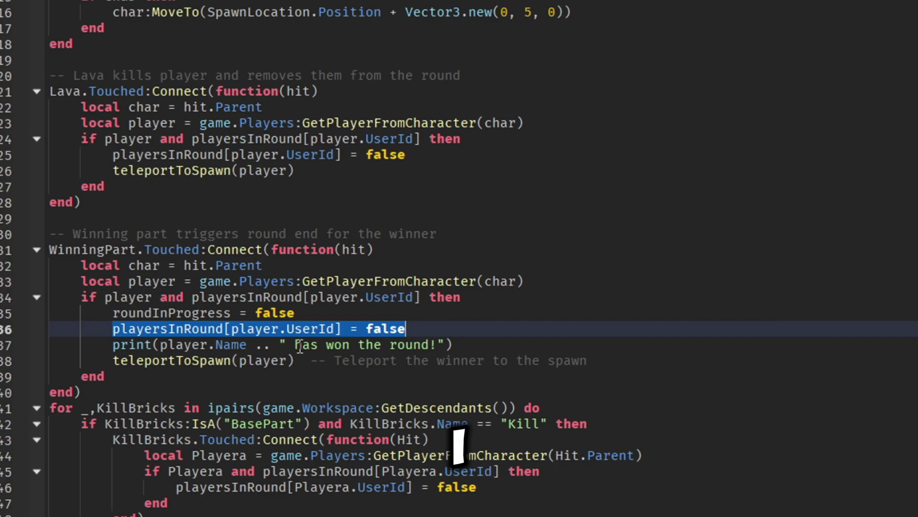
click(113, 330)
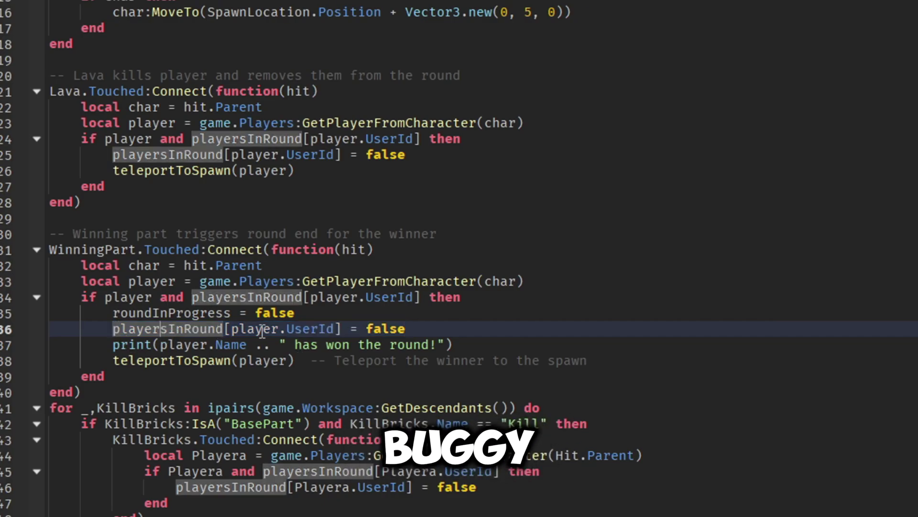
click(288, 332)
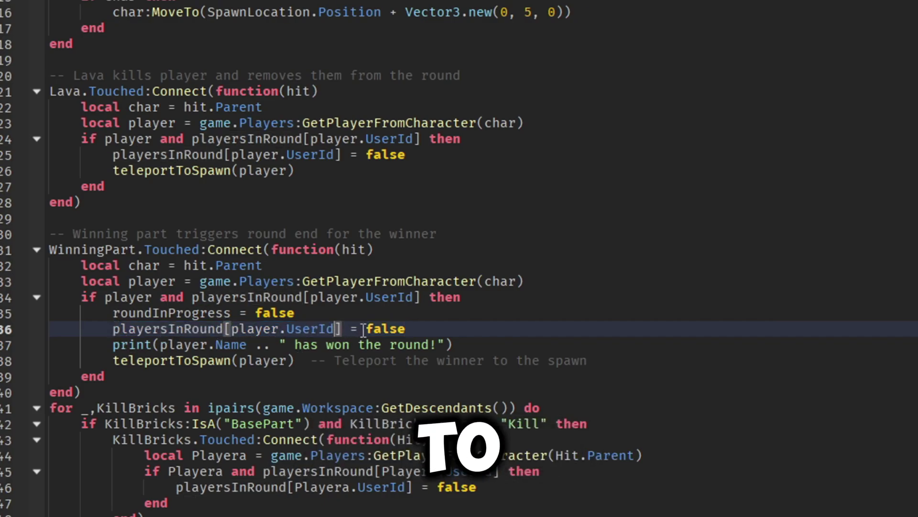
scroll(460, 258, down, 2)
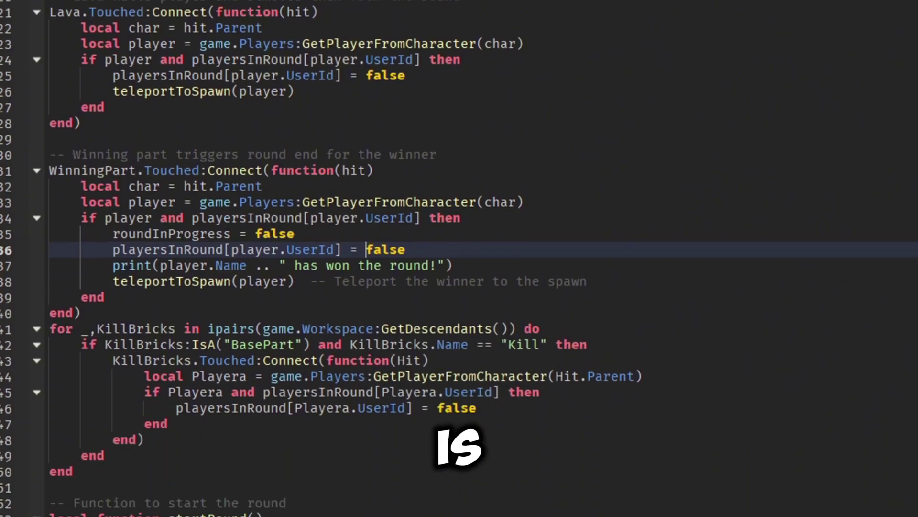
drag(113, 233, 209, 234)
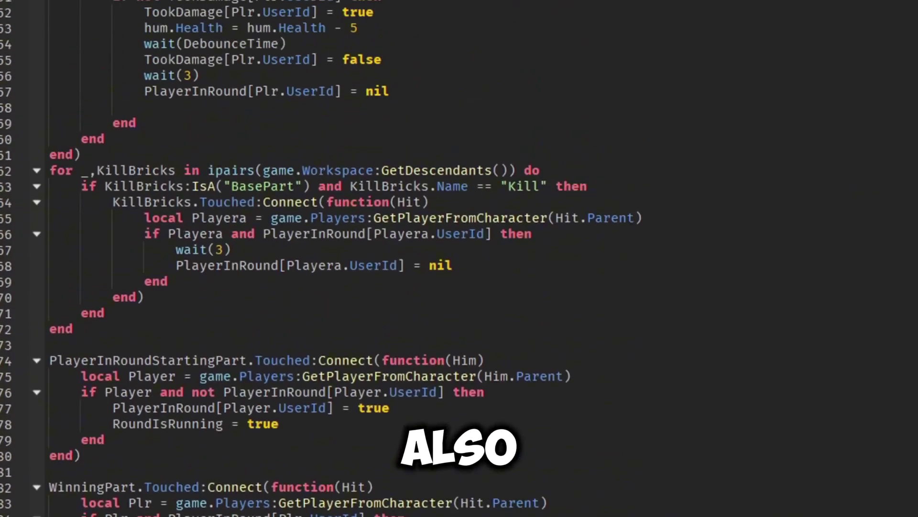
scroll(459, 258, down, 10)
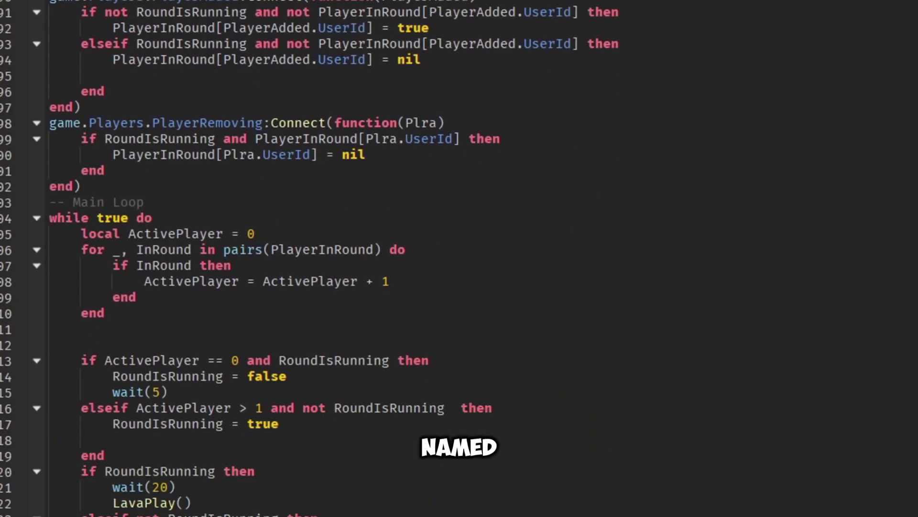